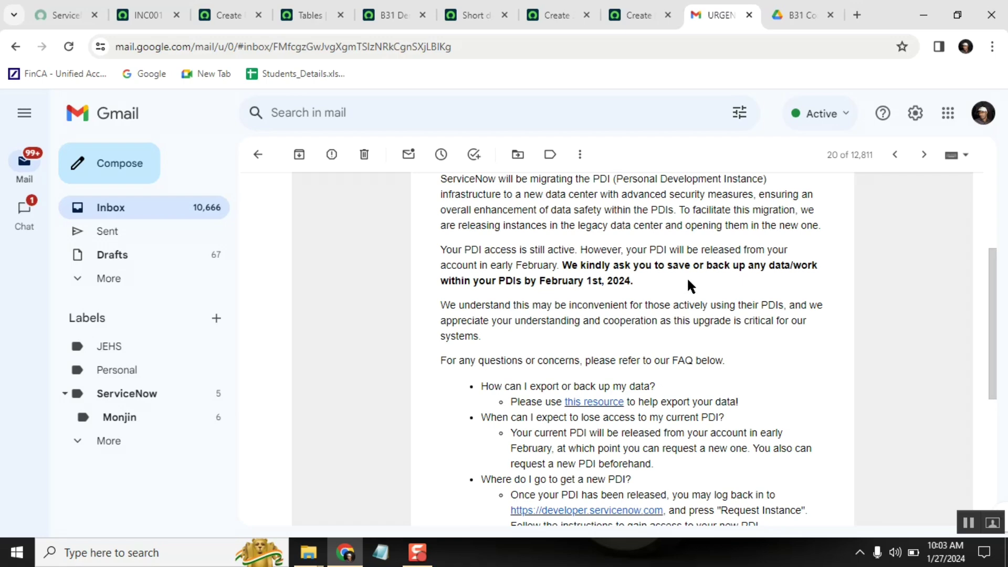
# Highlight the words 'request' and '1st' in the FAQ answer, then clear the highlights
pyautogui.scroll(1, 687, 276)
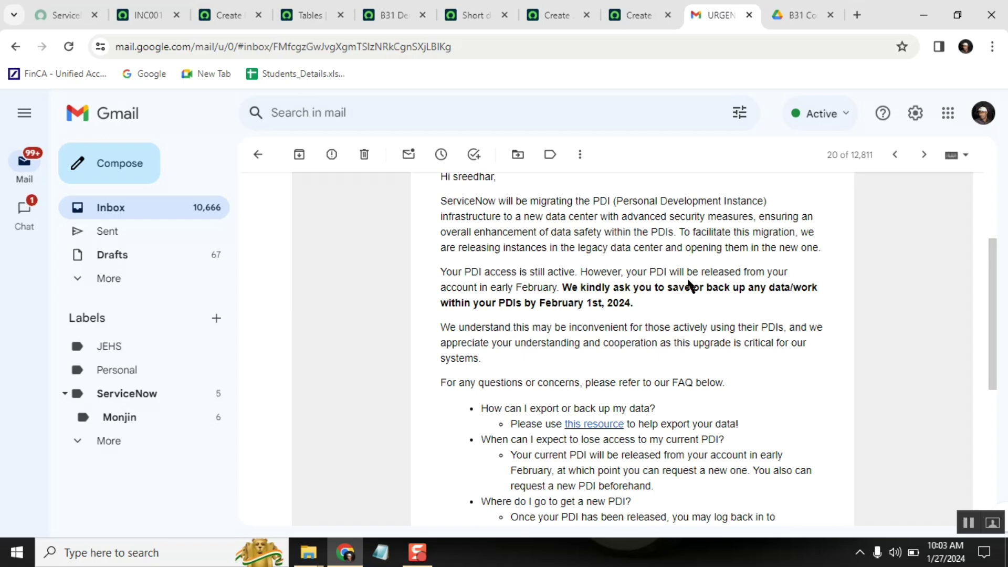
pyautogui.doubleClick(681, 470)
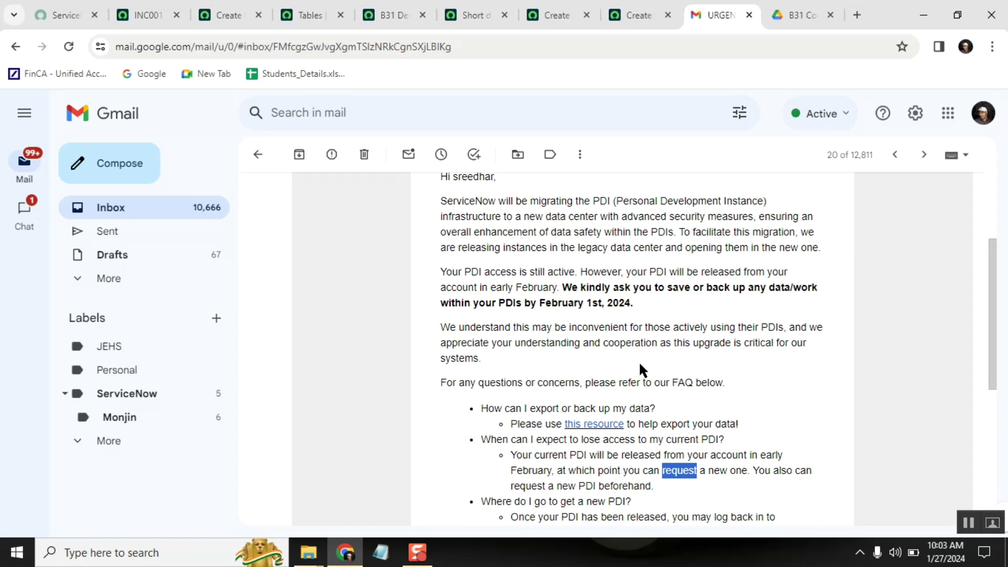
pyautogui.click(591, 309)
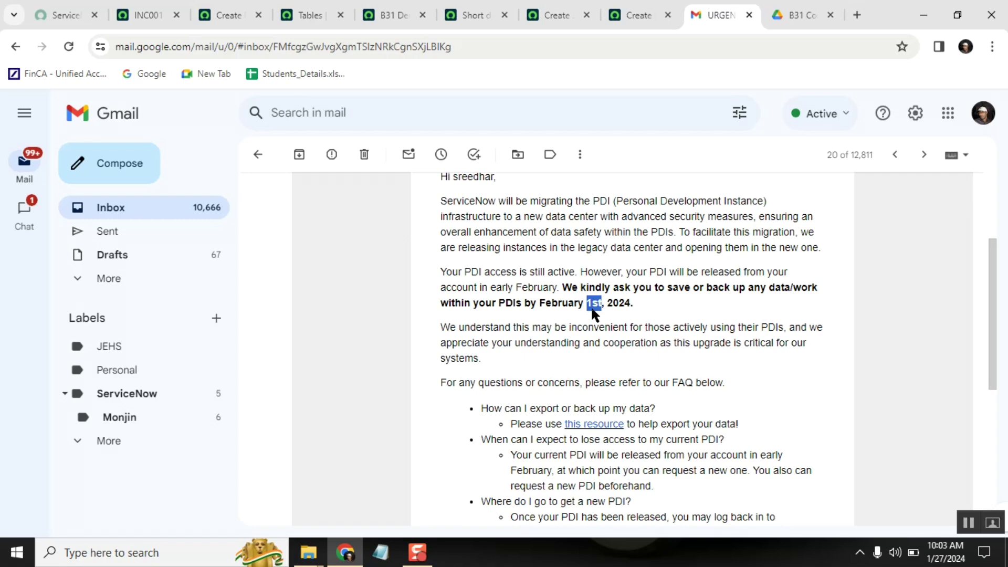
pyautogui.click(639, 268)
# Make B24_EmployeeRelocationRequest the current update set in ServiceNow and open its record
pyautogui.click(142, 18)
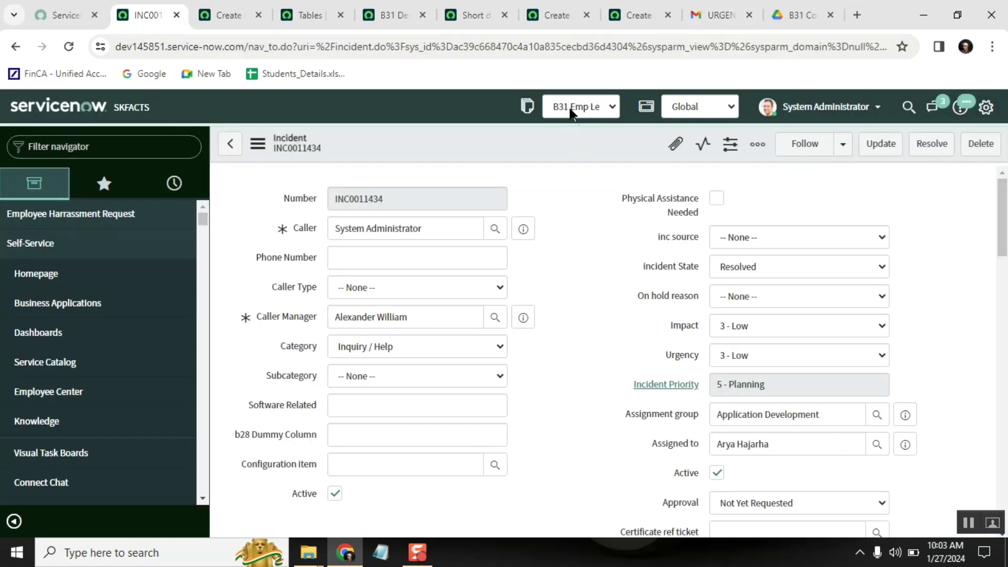
pyautogui.click(571, 109)
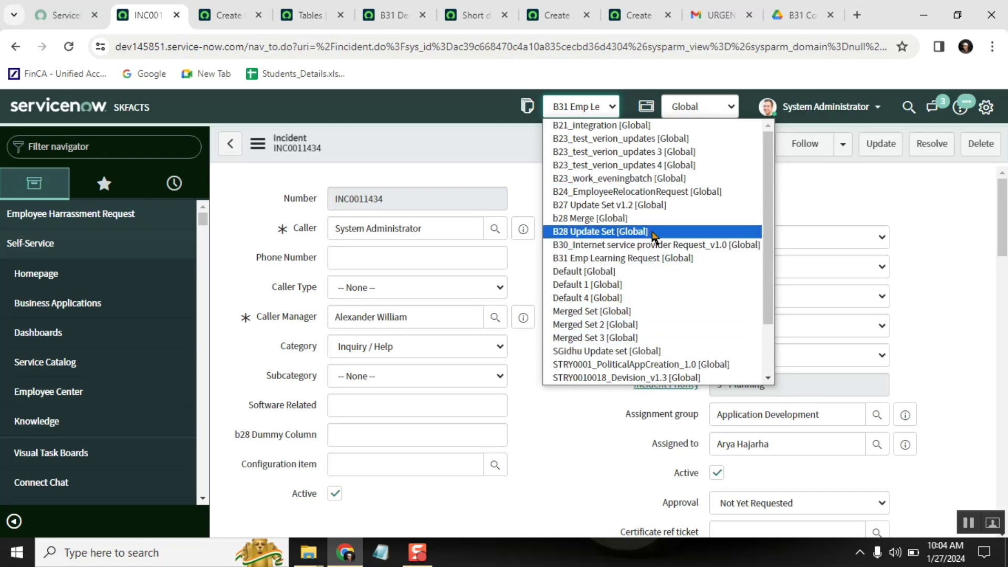
pyautogui.click(649, 191)
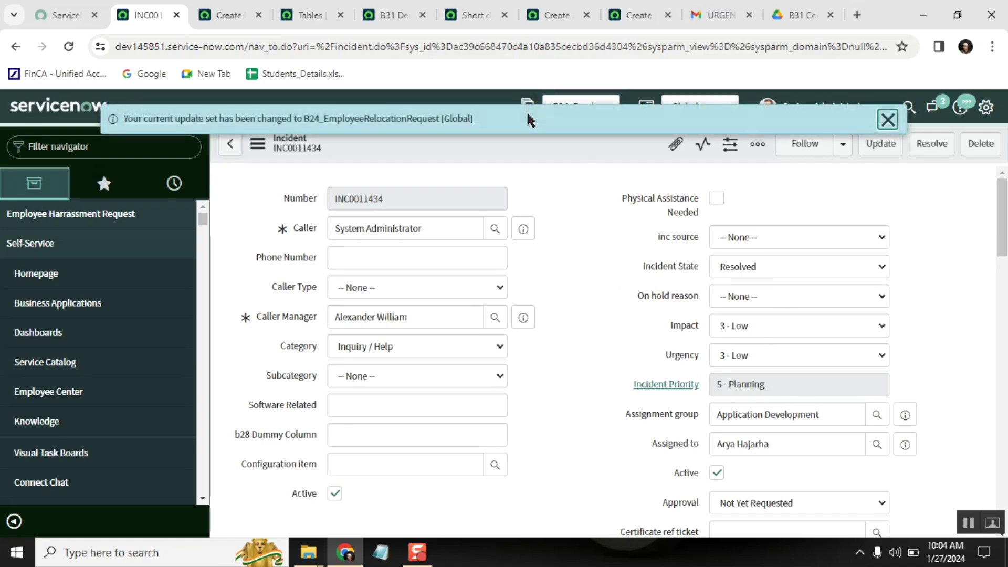
pyautogui.click(888, 120)
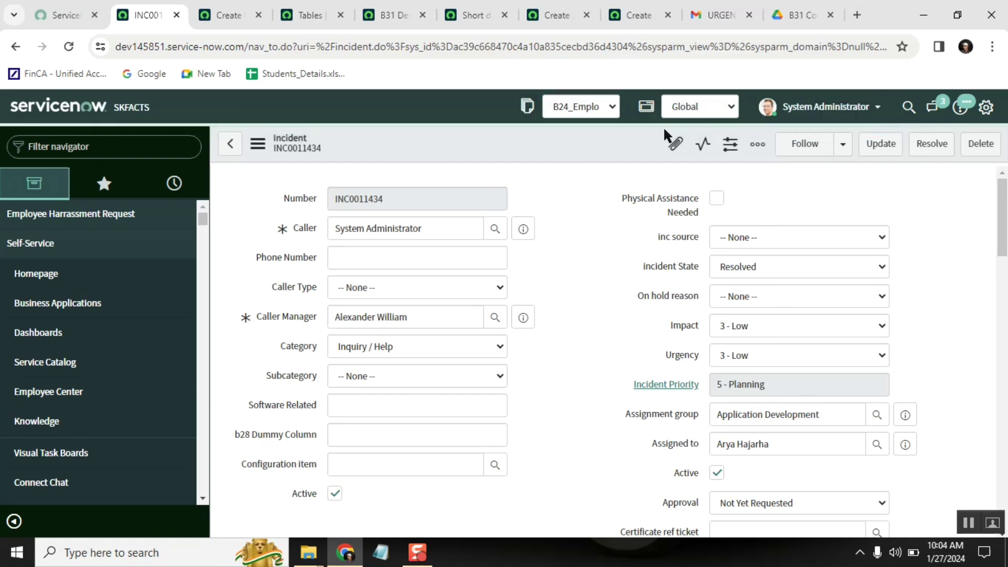
pyautogui.click(524, 112)
pyautogui.click(577, 146)
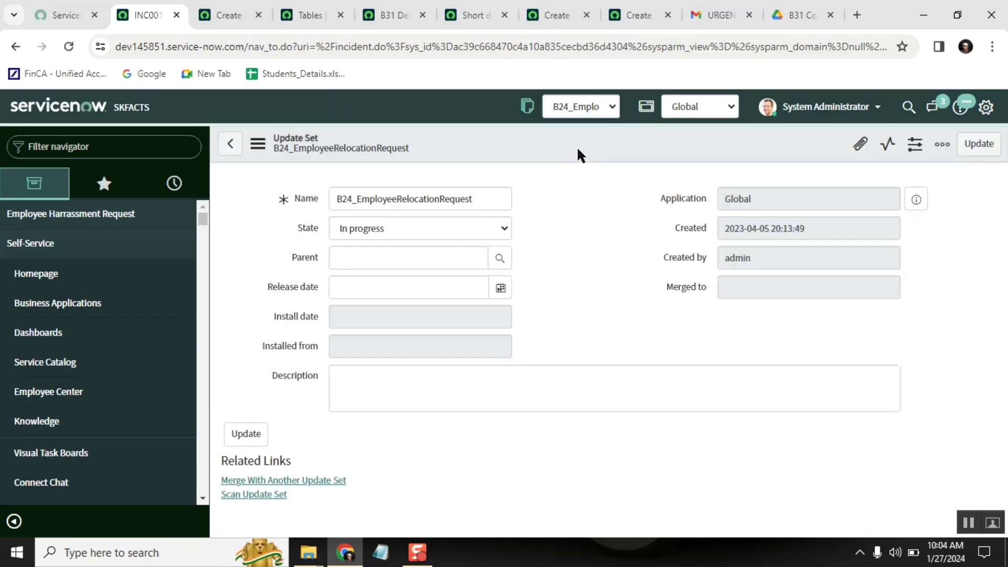
# Set the update set's State to Complete, save it, and export it to XML
pyautogui.click(425, 228)
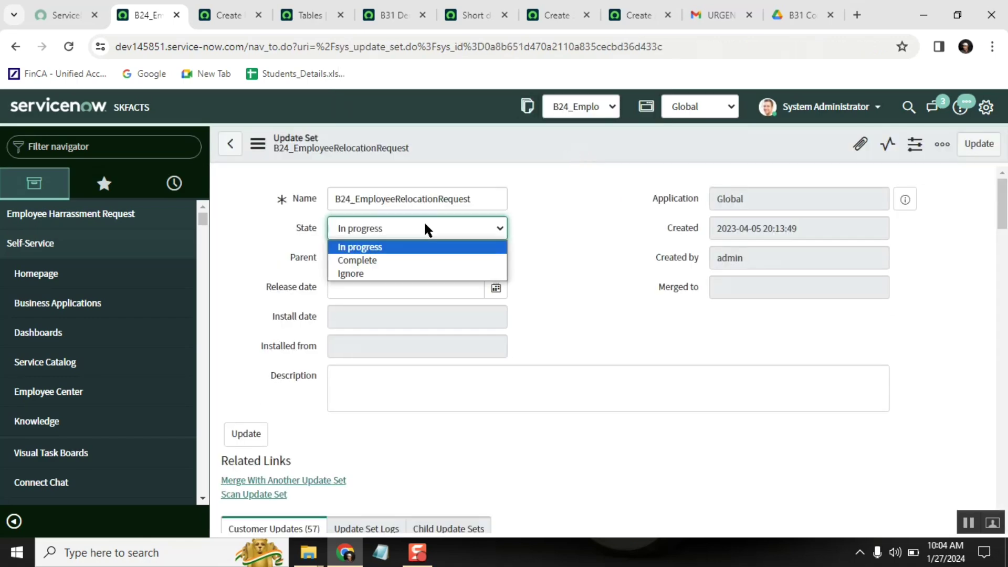
pyautogui.click(415, 261)
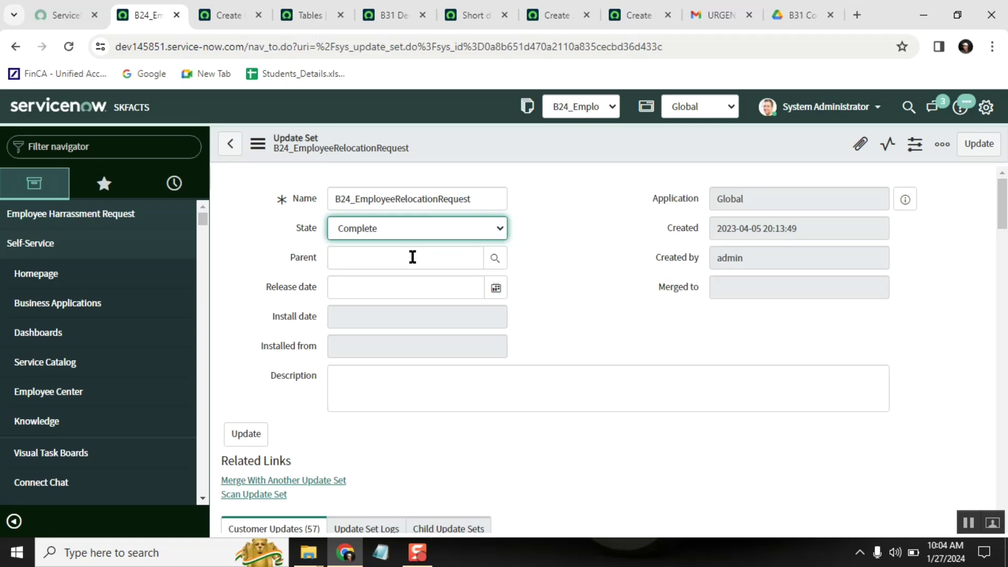
pyautogui.rightClick(598, 137)
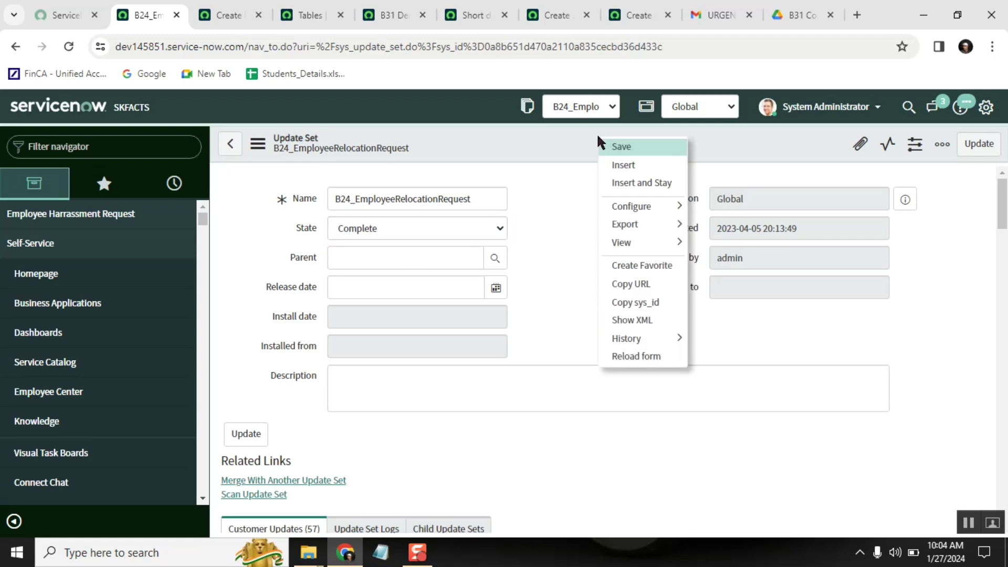
pyautogui.click(643, 146)
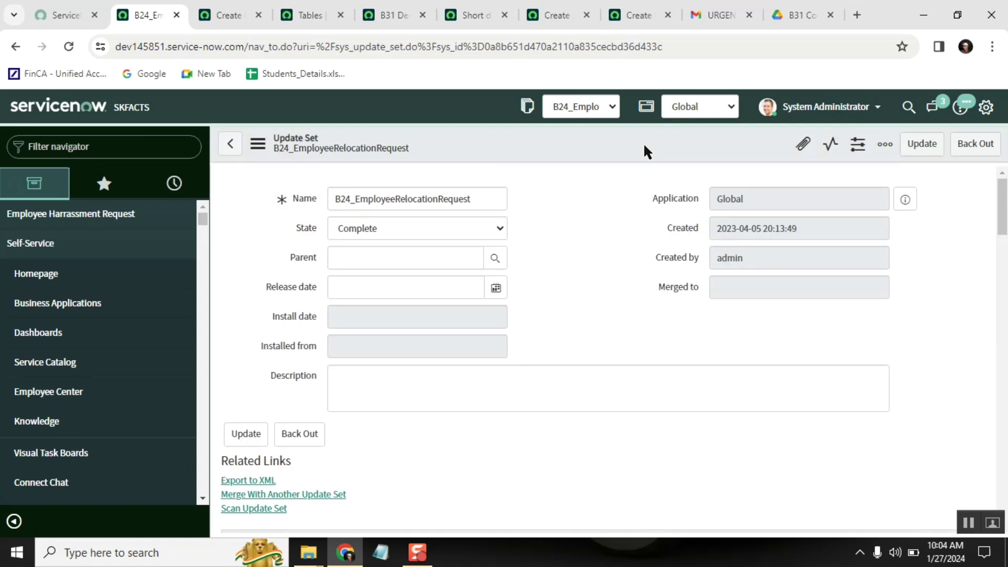
pyautogui.click(260, 482)
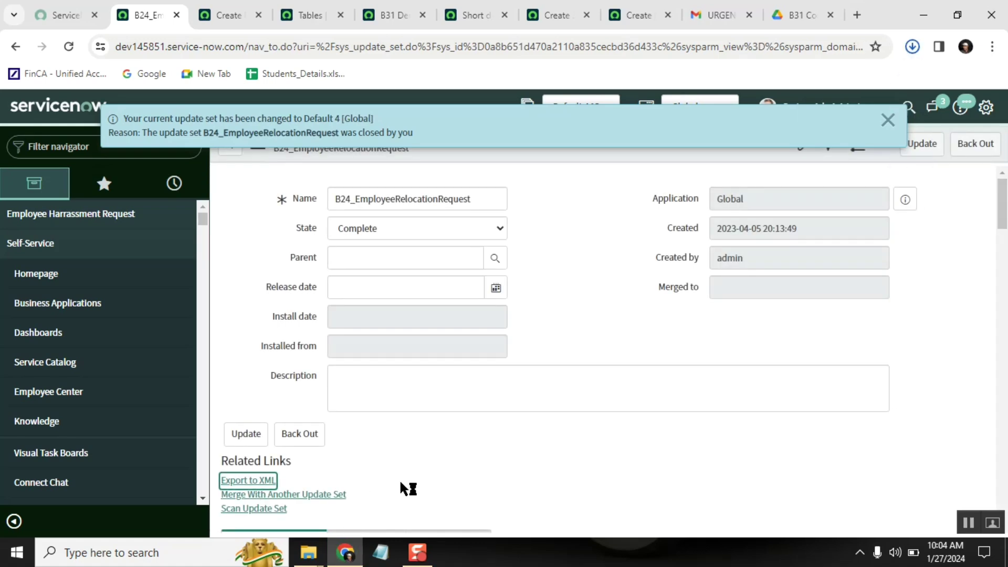
pyautogui.moveTo(310, 561)
pyautogui.click(368, 508)
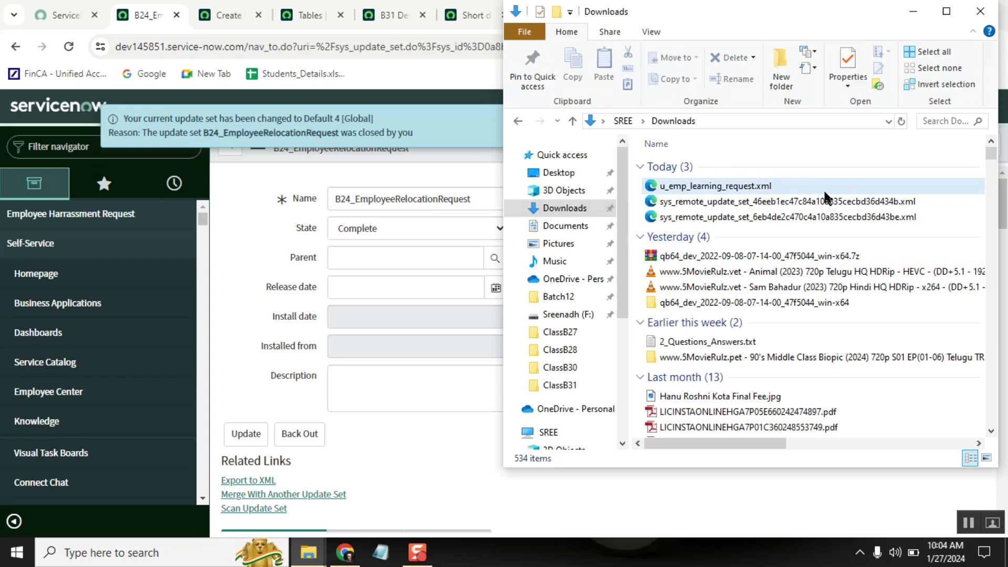
pyautogui.click(816, 202)
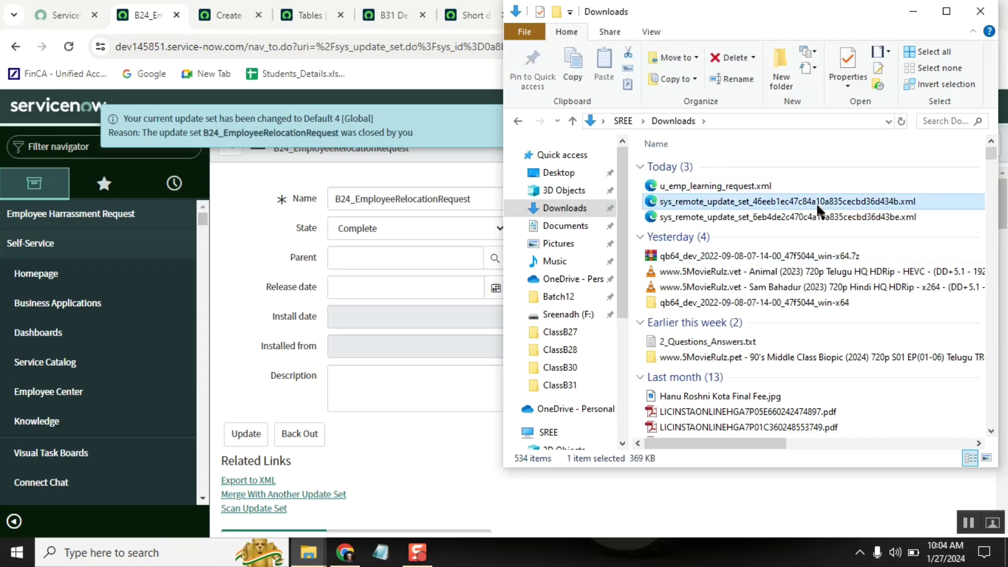
pyautogui.click(947, 11)
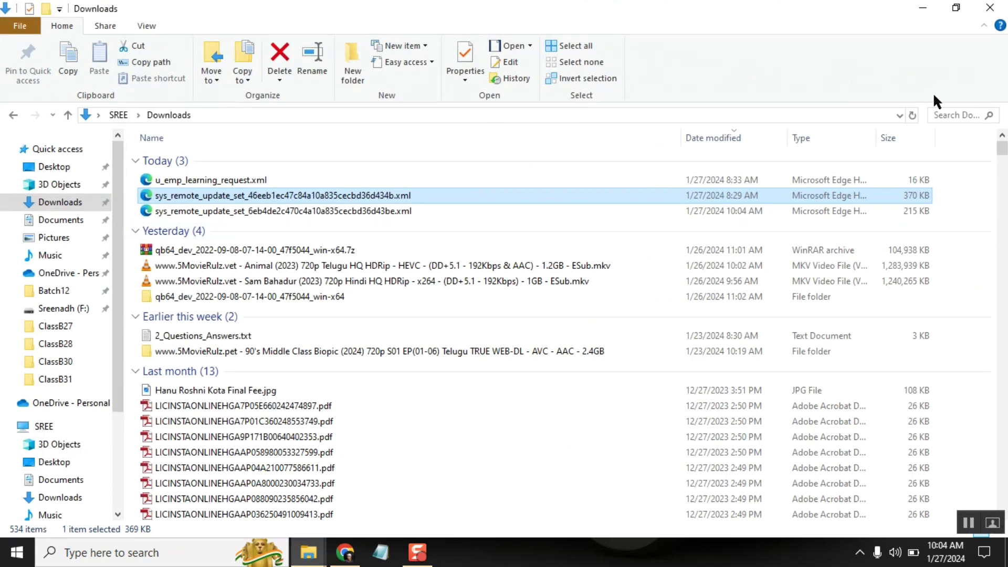
pyautogui.click(922, 8)
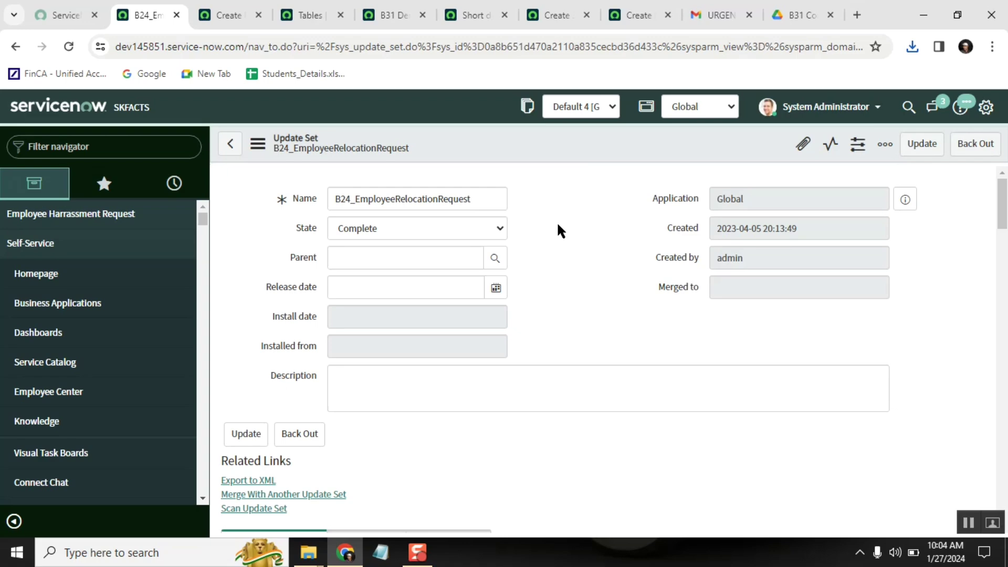
# Make Default the current update set and open its record
pyautogui.click(574, 103)
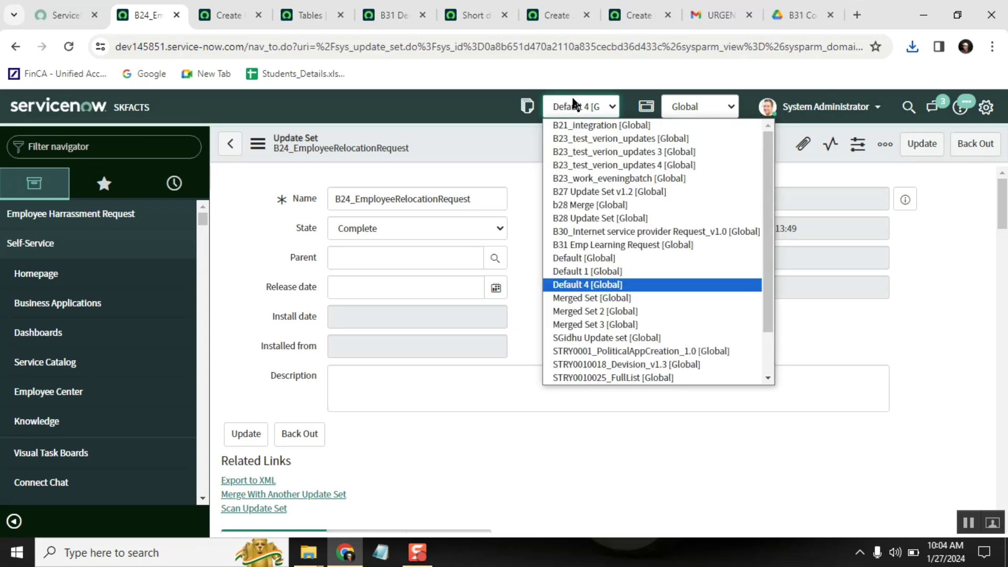
pyautogui.click(569, 261)
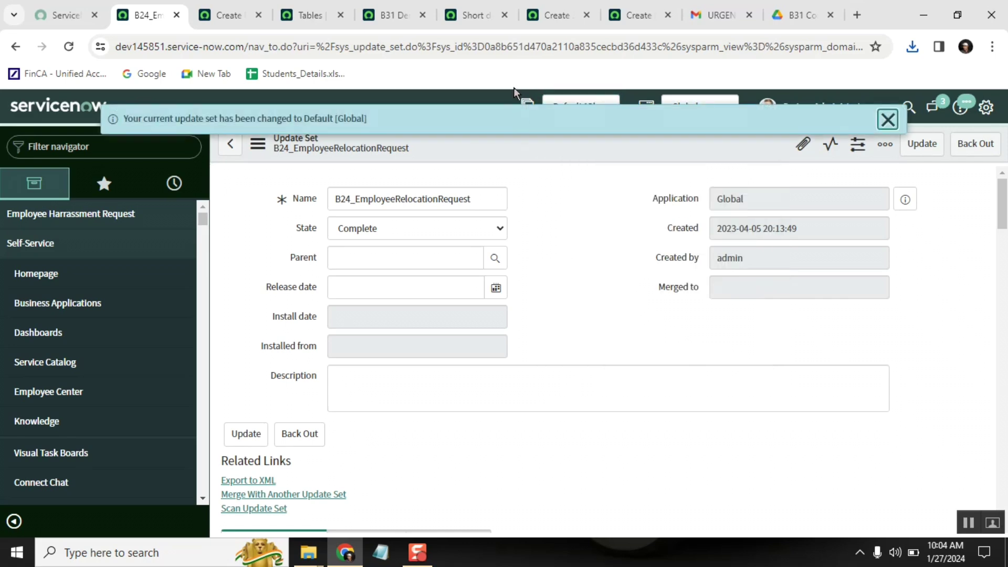
pyautogui.click(888, 119)
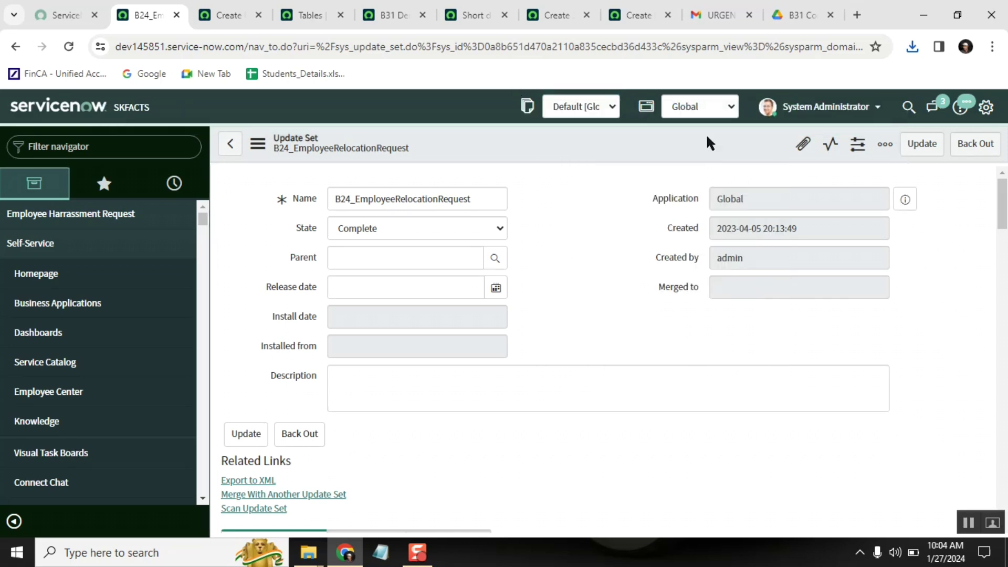
pyautogui.click(528, 110)
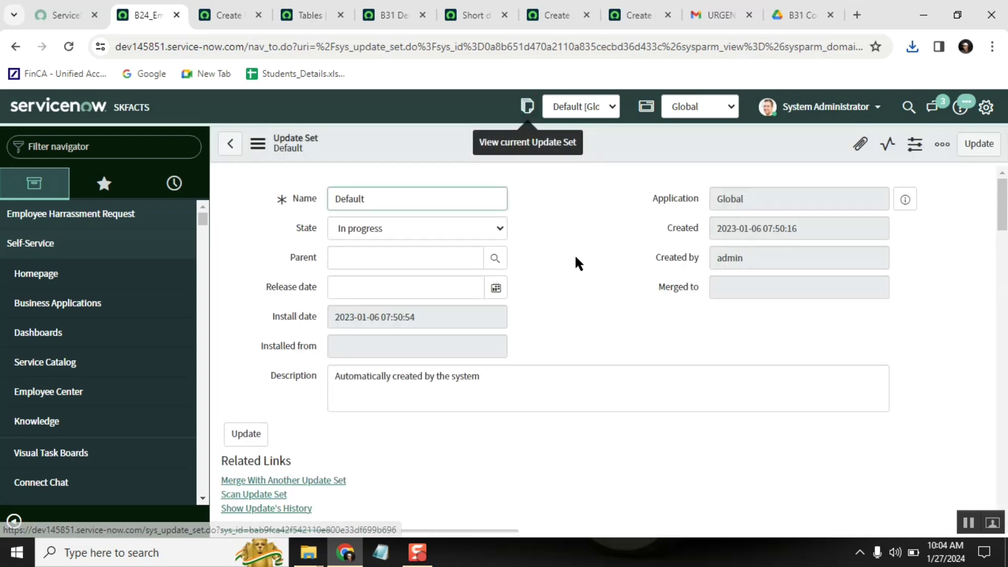
# Set the Default update set's State to Complete and save it
pyautogui.click(482, 234)
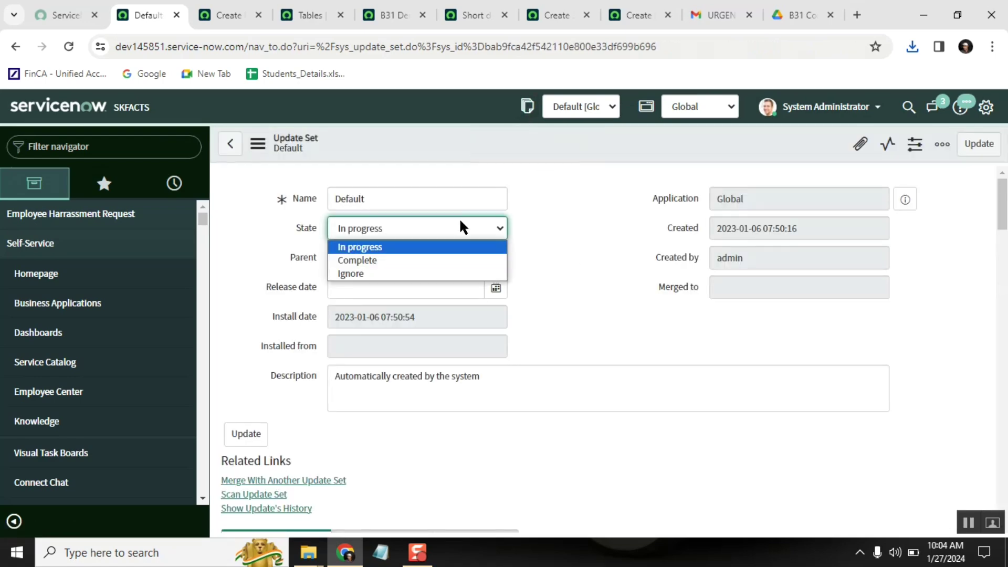
pyautogui.click(442, 261)
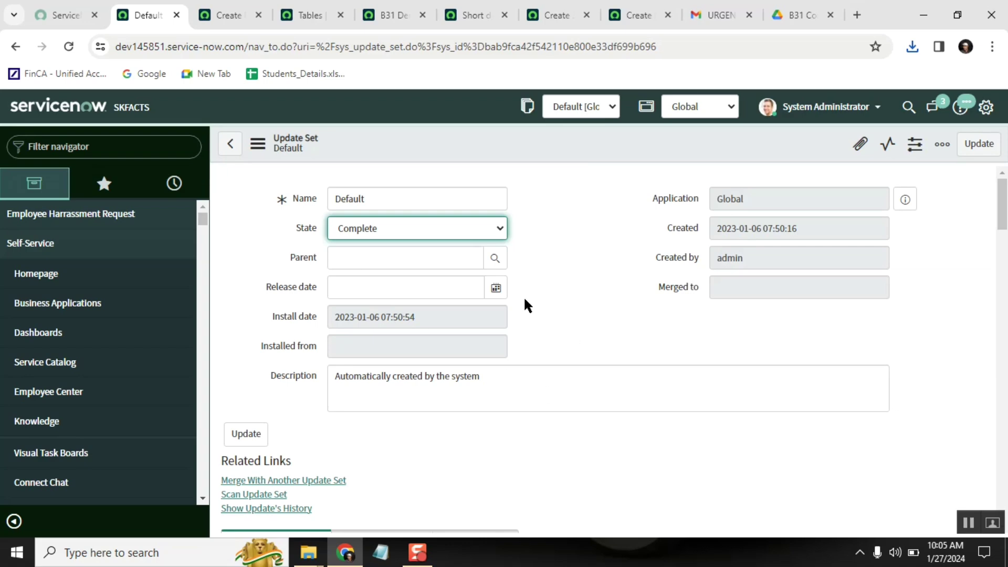
pyautogui.rightClick(518, 135)
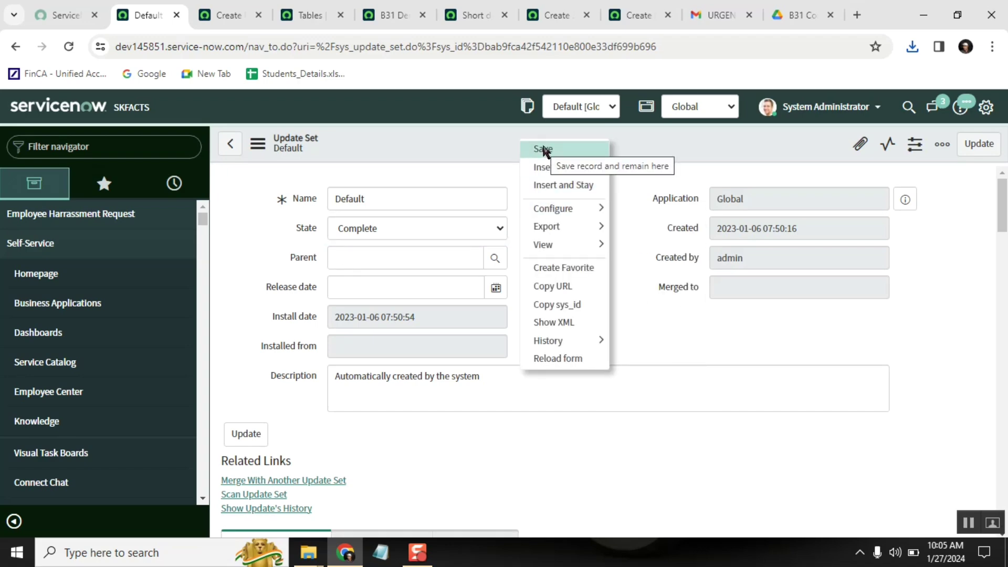
pyautogui.click(592, 105)
pyautogui.click(592, 105)
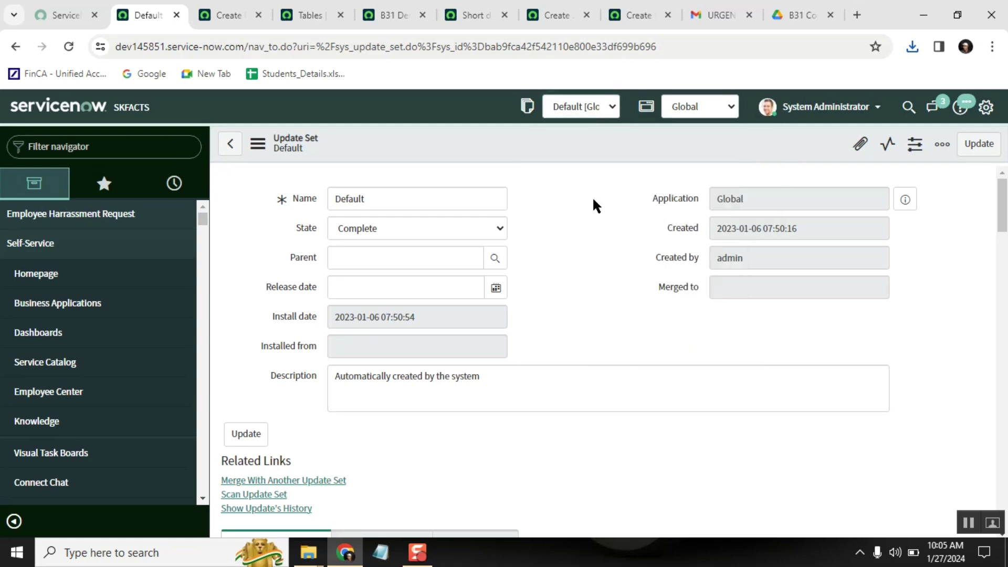
# Make Default 4 the current update set and open its record, leaving its State unchanged
pyautogui.click(589, 105)
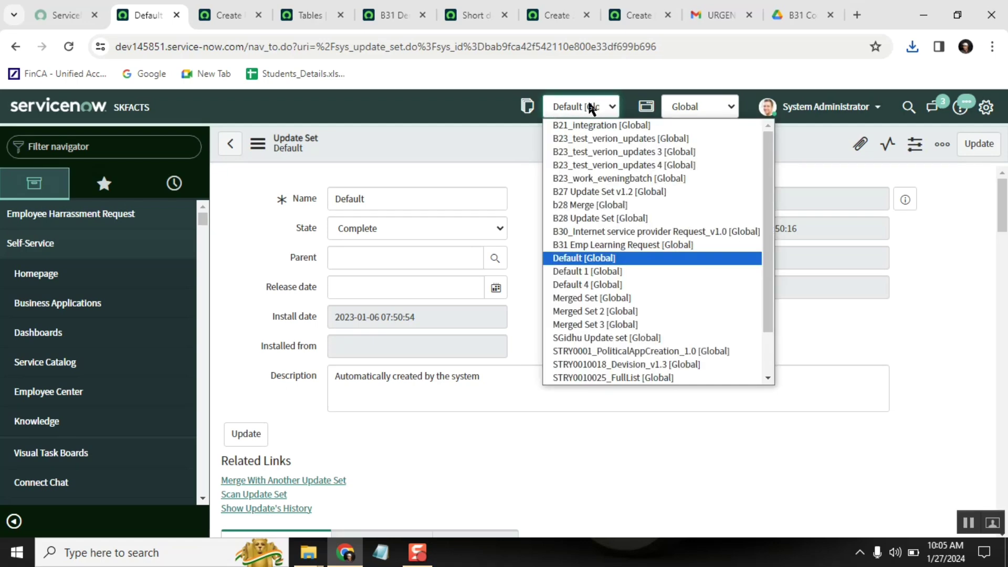
pyautogui.click(591, 285)
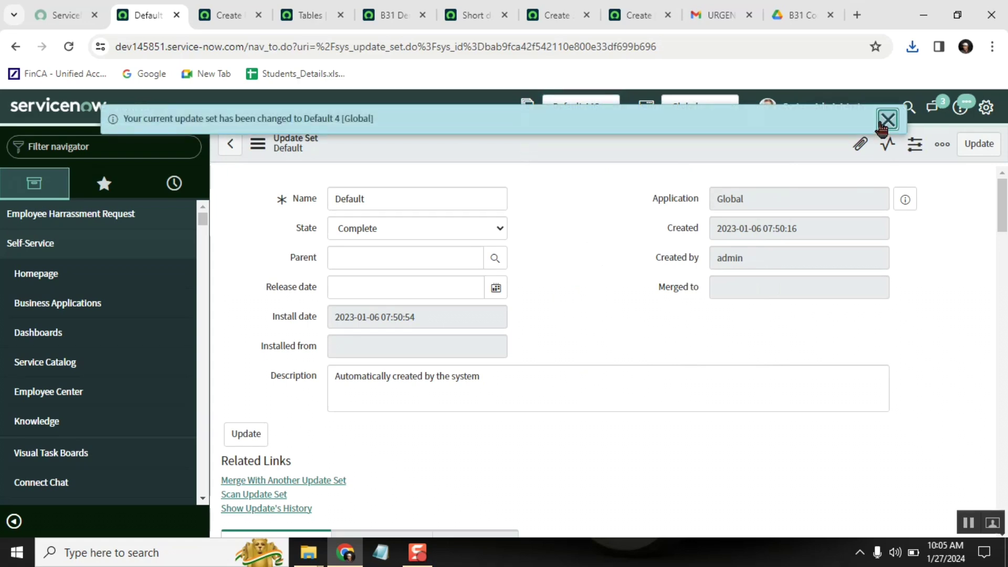
pyautogui.click(886, 123)
pyautogui.click(528, 105)
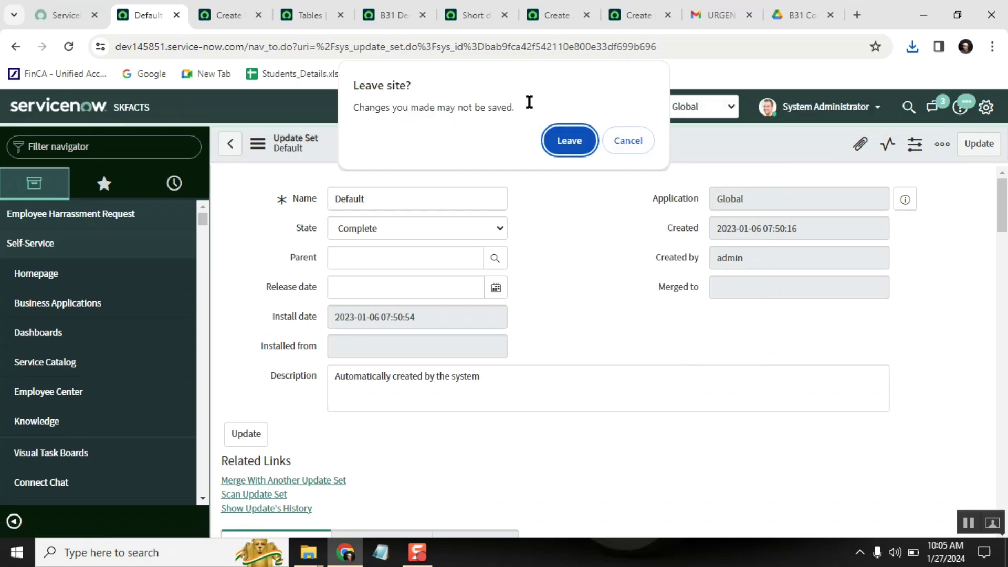
pyautogui.click(572, 140)
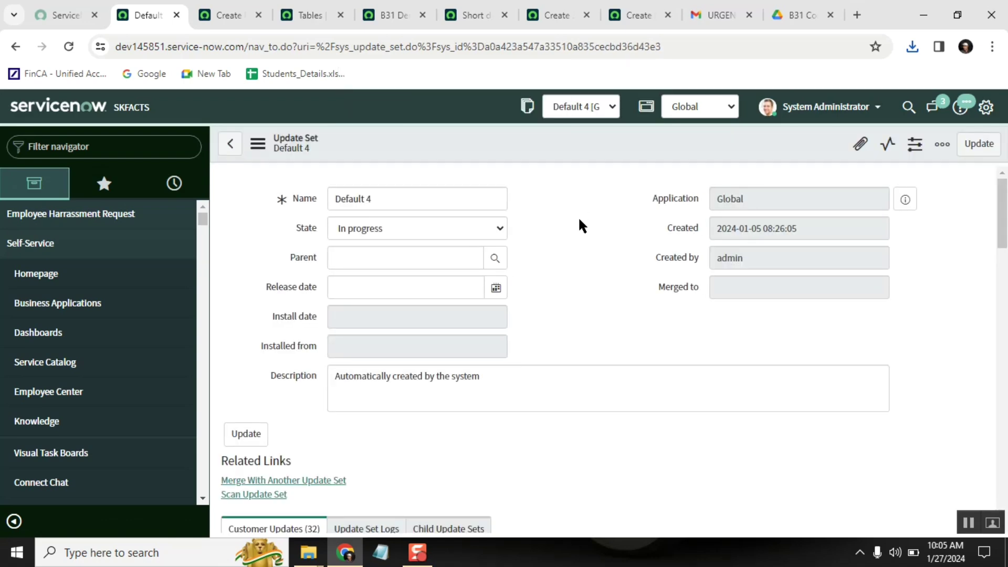
pyautogui.click(435, 234)
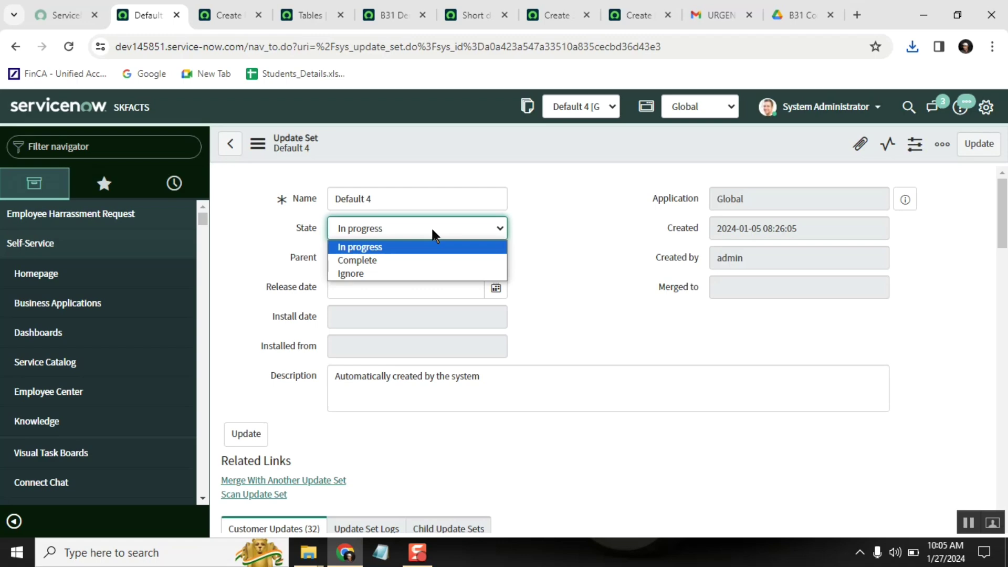
pyautogui.click(554, 232)
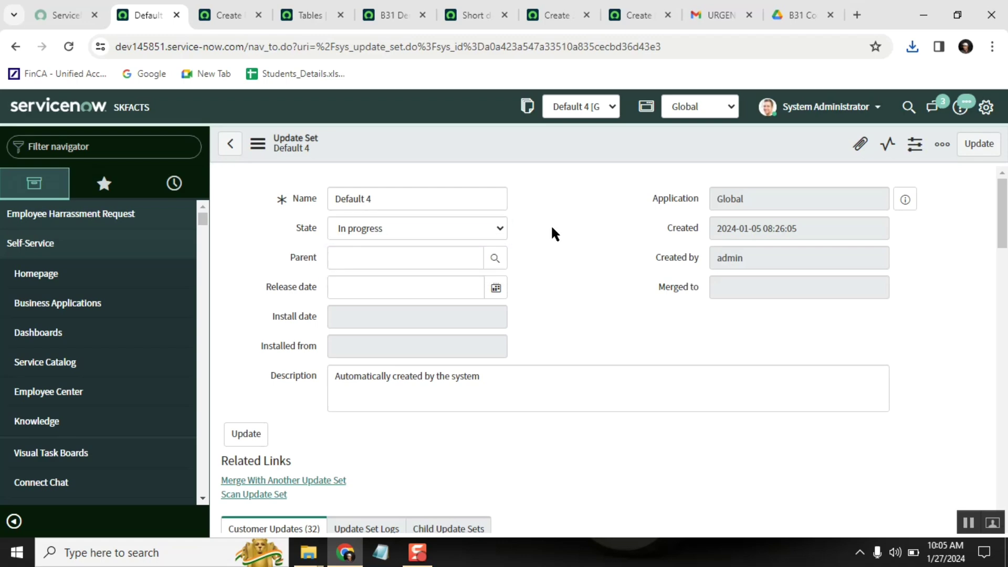
pyautogui.scroll(-4, 553, 230)
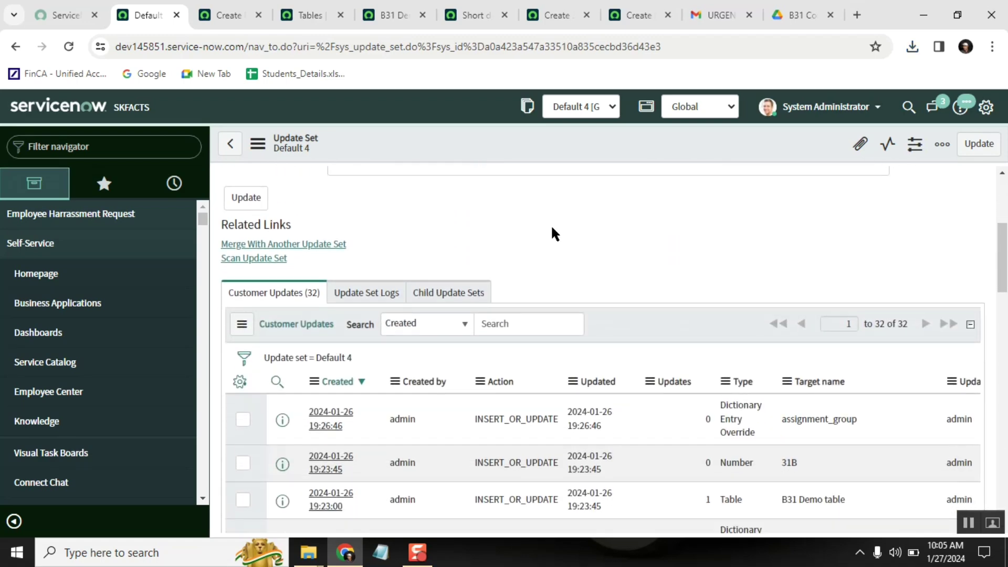
# Filter the navigator on 'local upda' and open Local Update Sets in a new tab
pyautogui.click(142, 146)
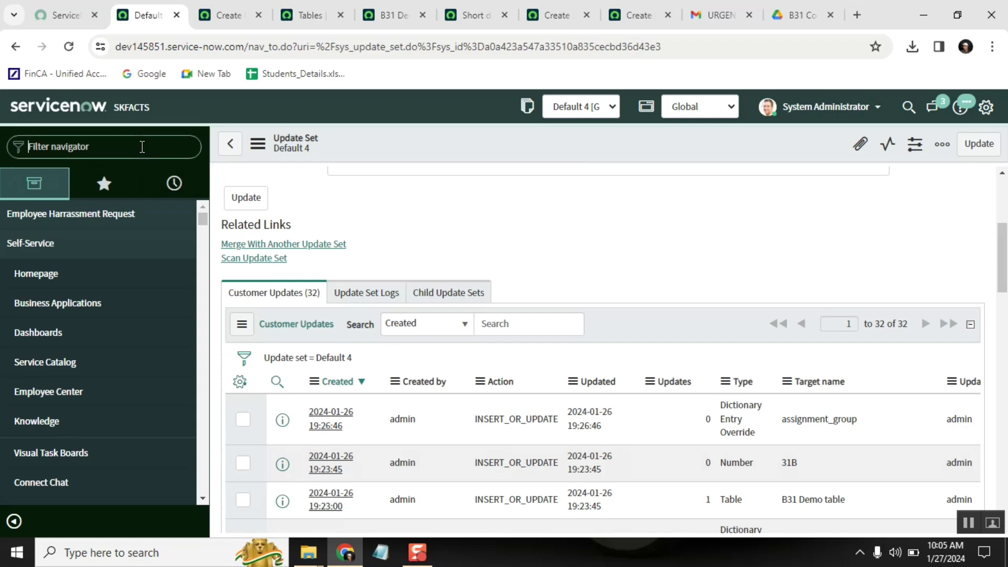
pyautogui.write('local upda')
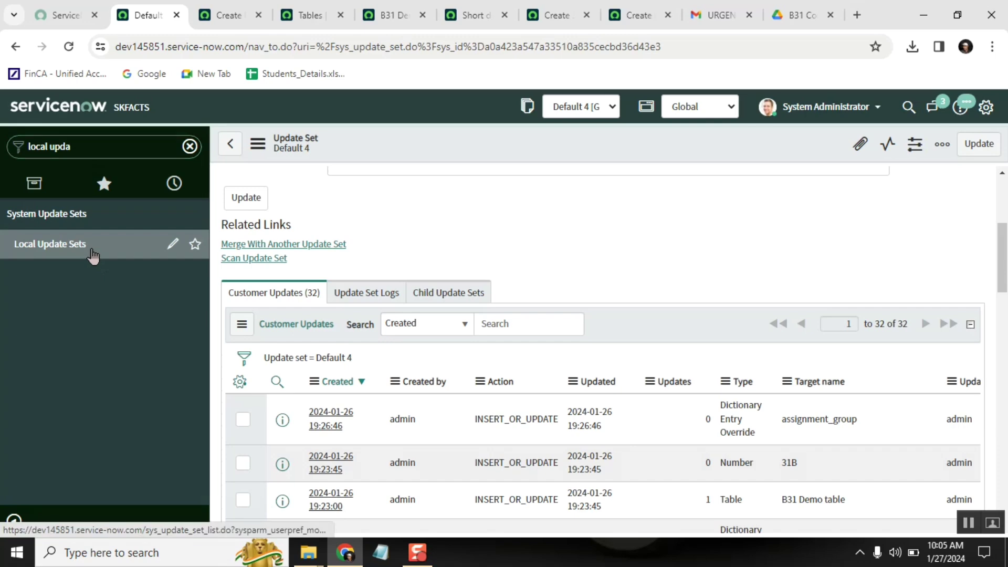
pyautogui.middleClick(94, 253)
# Create and save a new update set named 'backup', then go back to the Default 4 tab
pyautogui.click(196, 11)
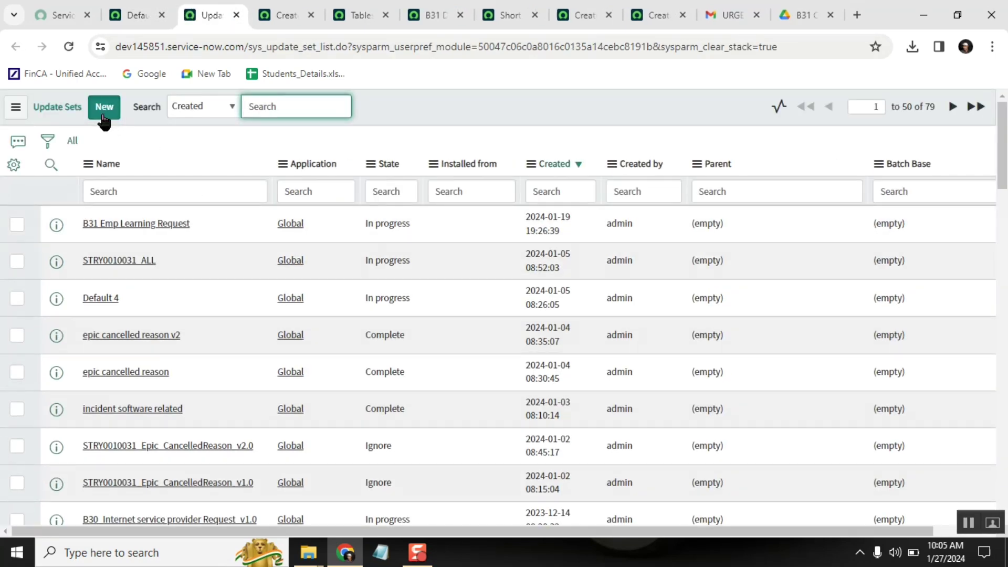
pyautogui.click(103, 115)
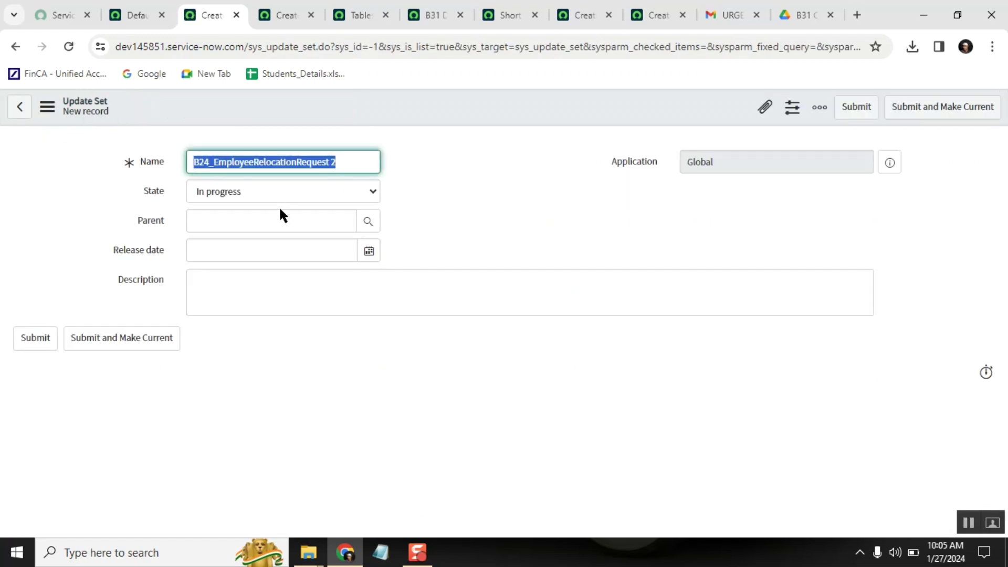
pyautogui.write('backupd')
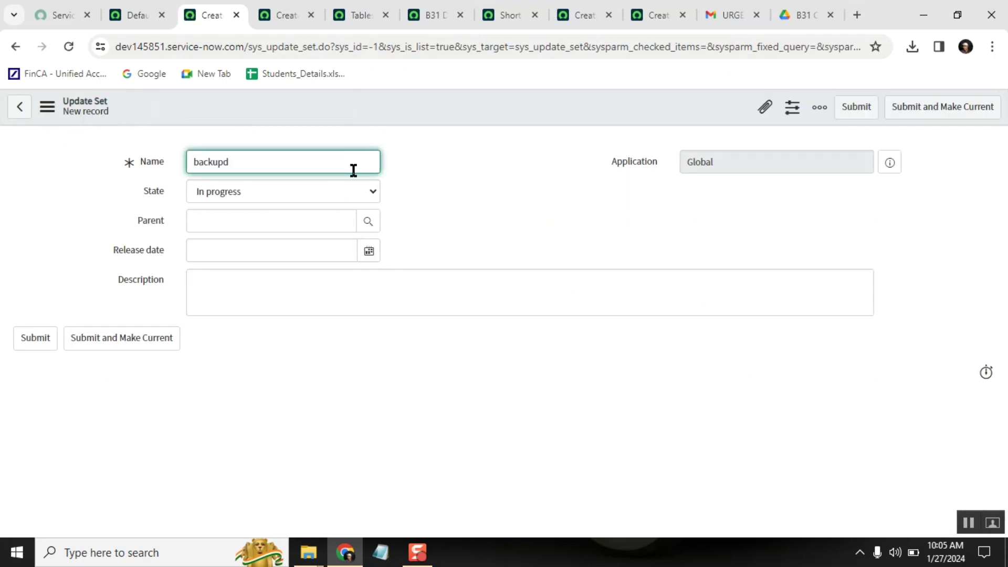
pyautogui.press('BackSpace')
pyautogui.rightClick(671, 99)
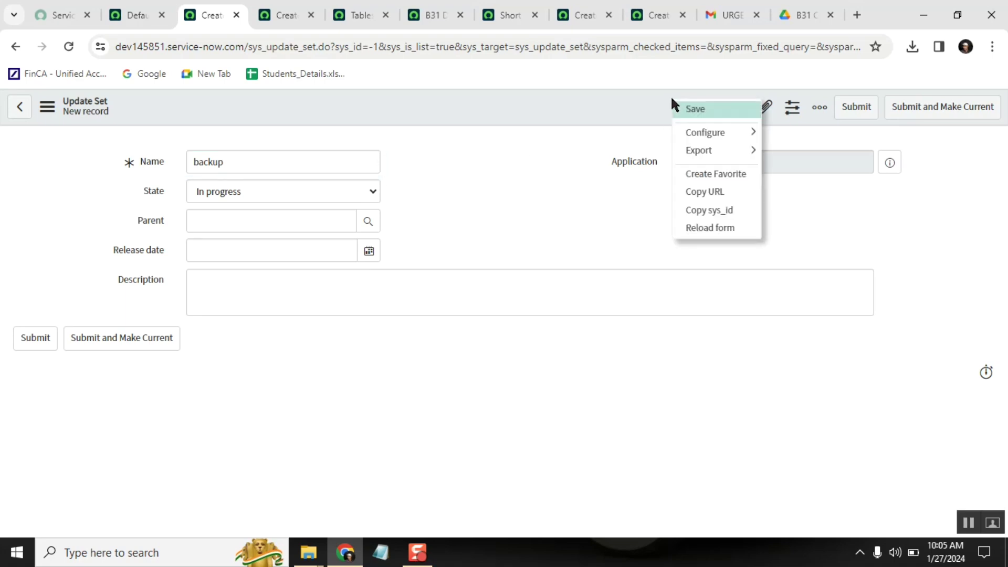
pyautogui.click(702, 110)
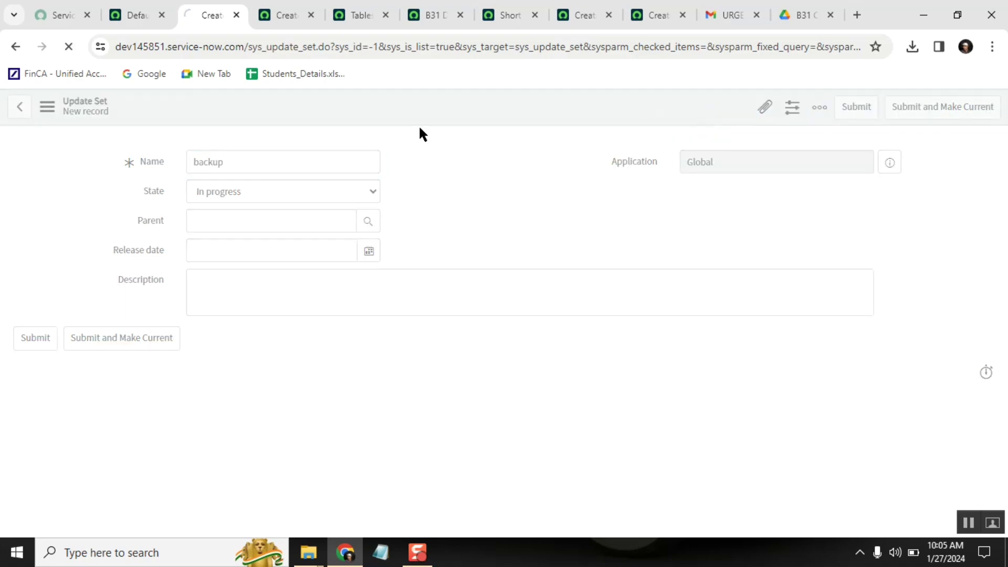
pyautogui.doubleClick(248, 166)
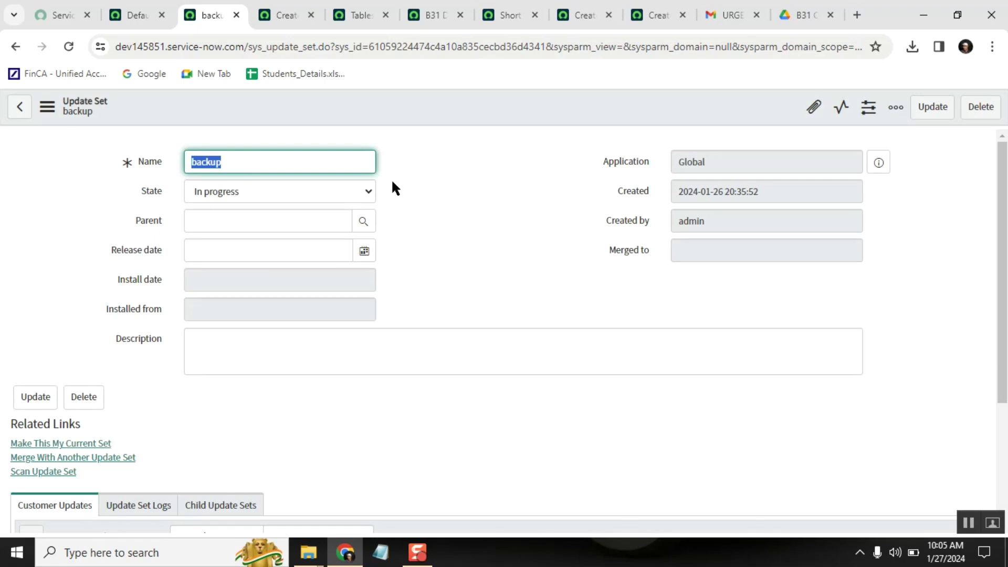
pyautogui.click(130, 18)
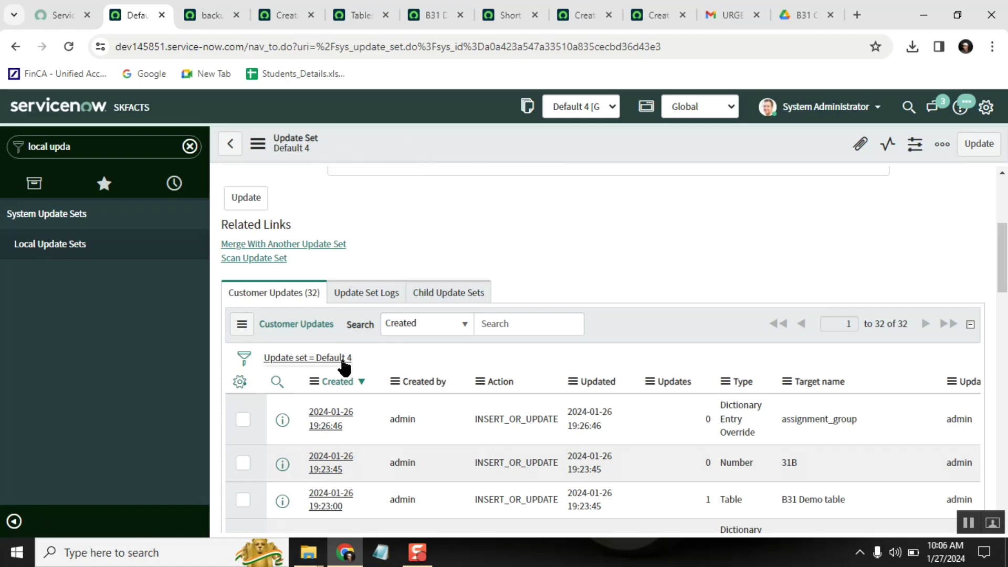
# Open the 'Update set = Default 4' customer updates list in a new window
pyautogui.click(337, 365)
pyautogui.rightClick(336, 364)
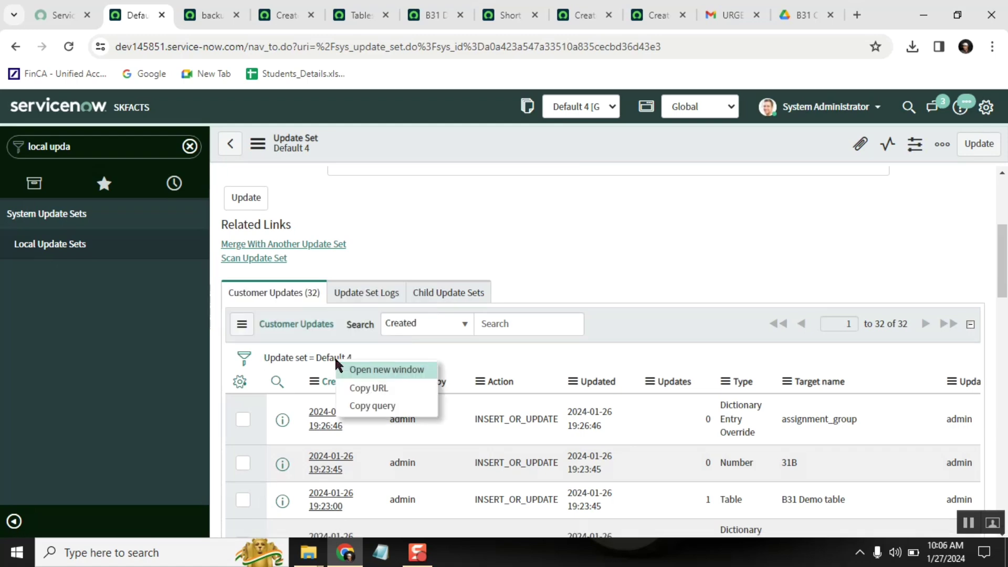
pyautogui.click(376, 370)
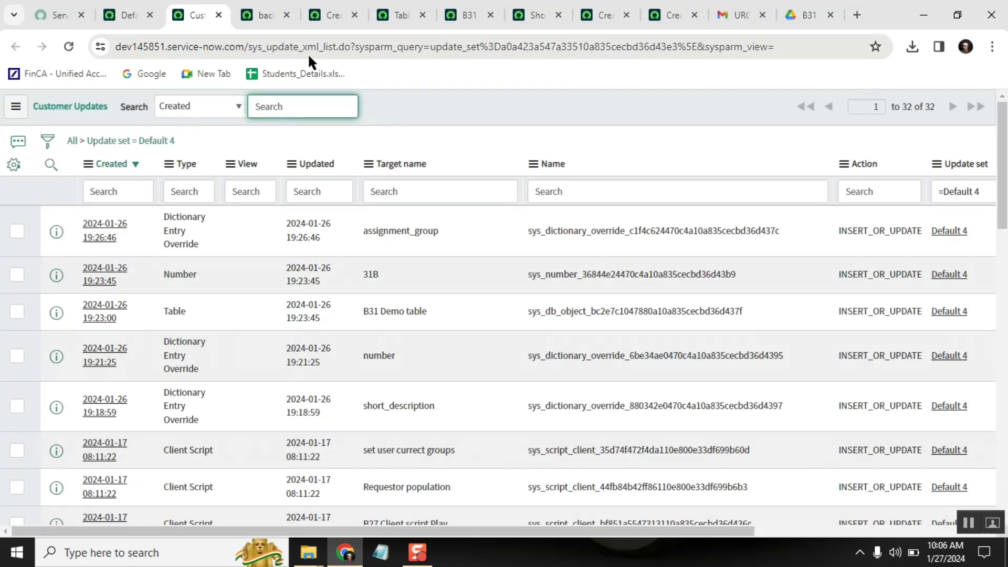
pyautogui.click(985, 214)
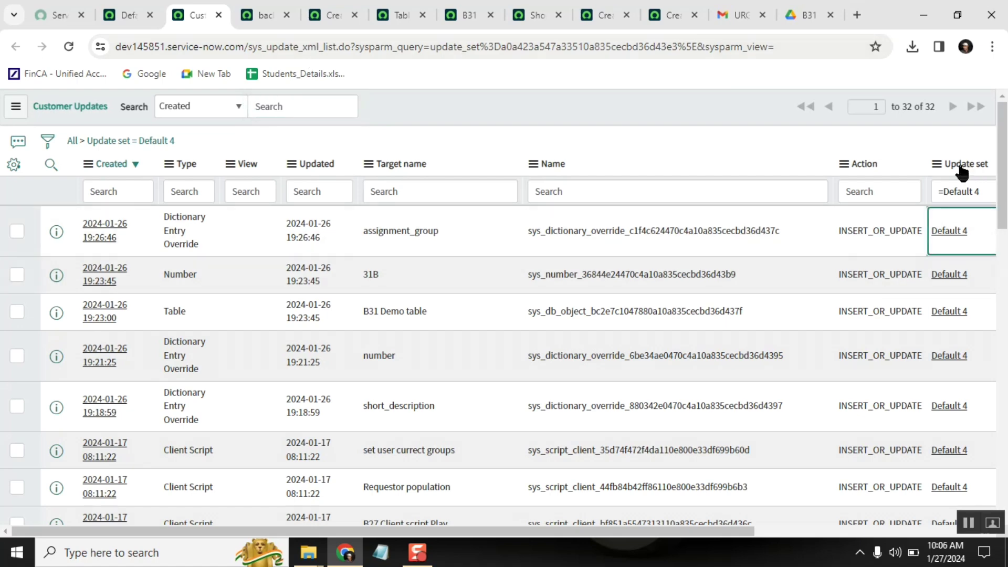
# Move the Update set column to sit directly after Type in the list layout
pyautogui.click(14, 164)
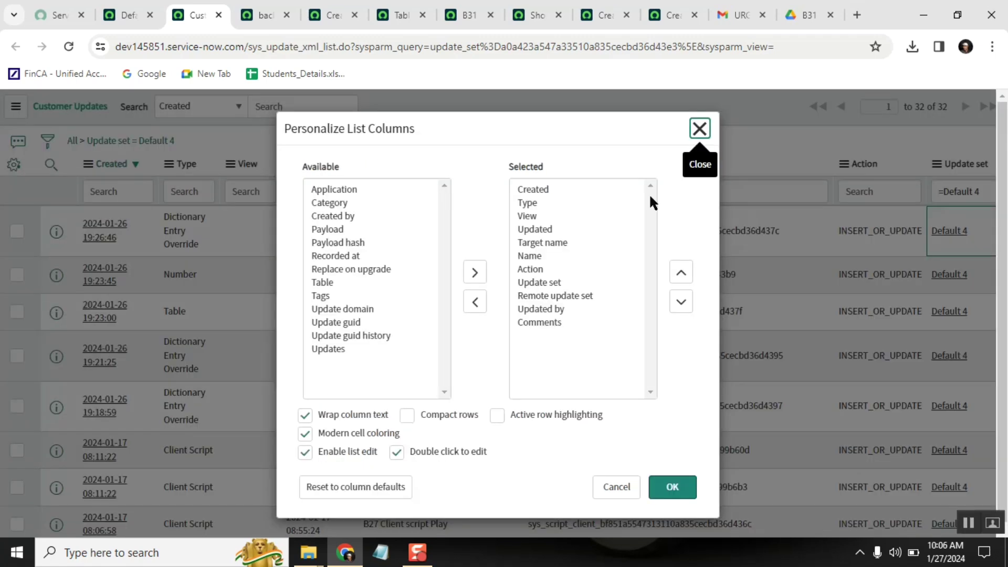
pyautogui.click(538, 283)
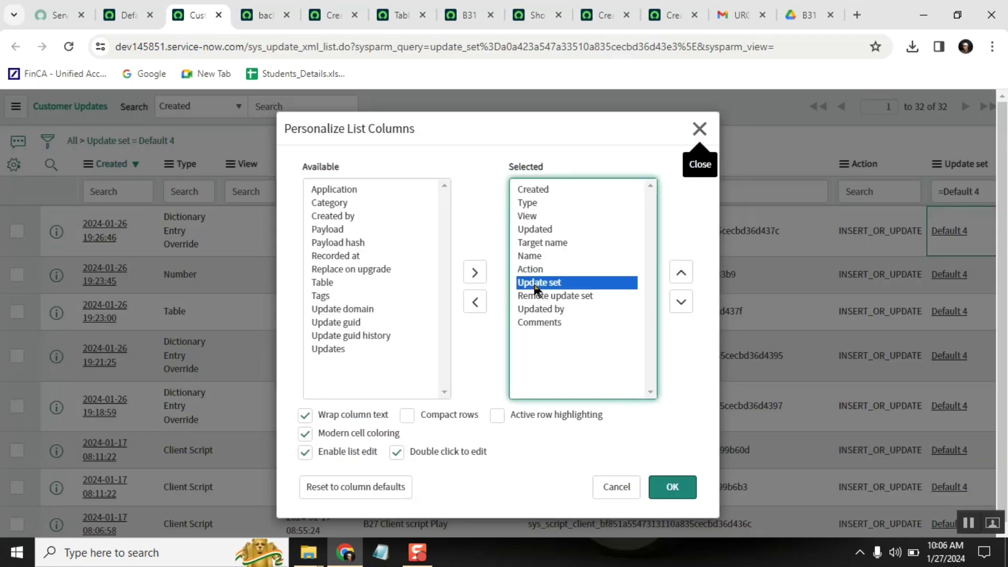
pyautogui.click(678, 274)
pyautogui.click(677, 274)
pyautogui.click(674, 278)
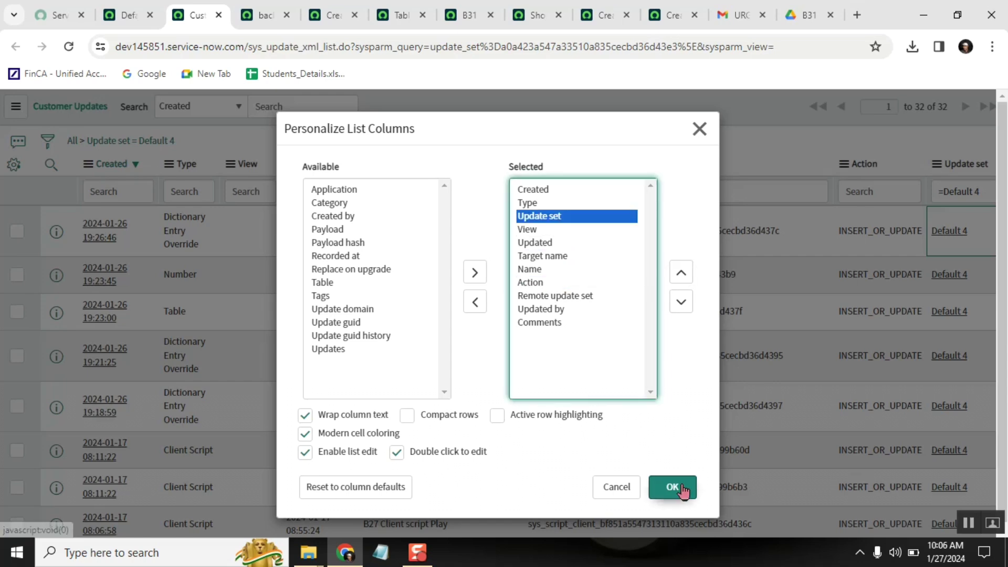
pyautogui.click(678, 487)
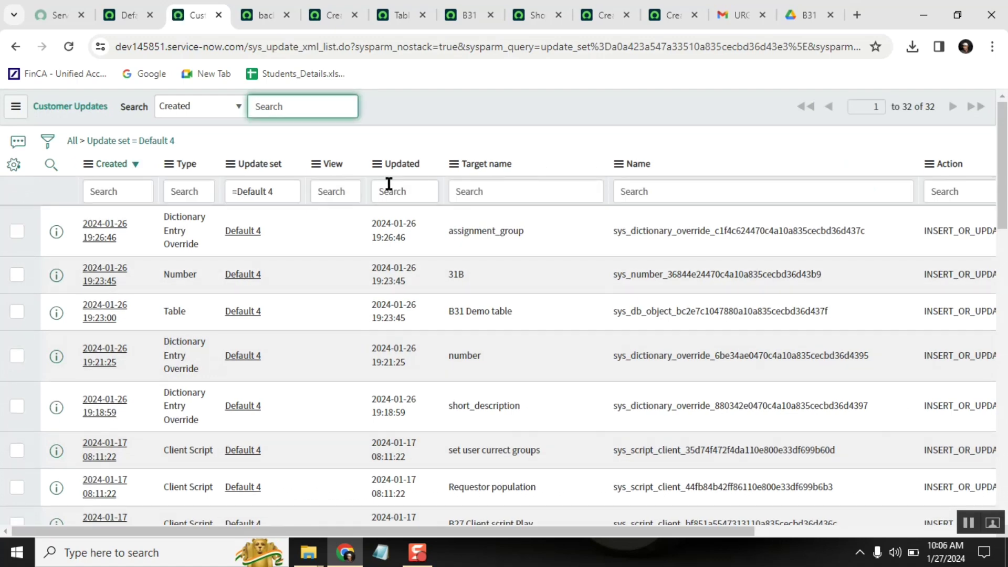
# Change the Update set to 'backup' for all 32 customer update rows
pyautogui.click(282, 234)
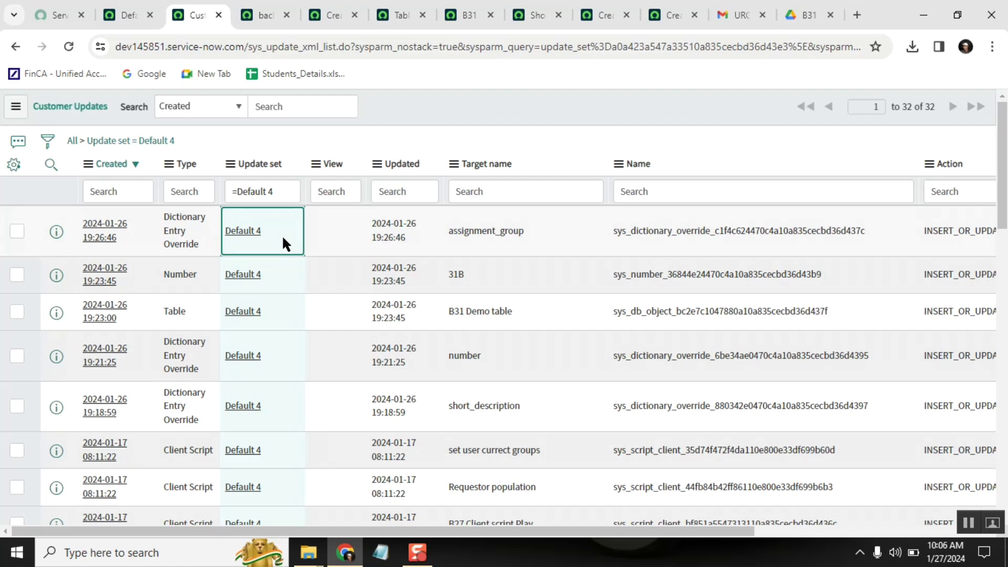
pyautogui.doubleClick(282, 234)
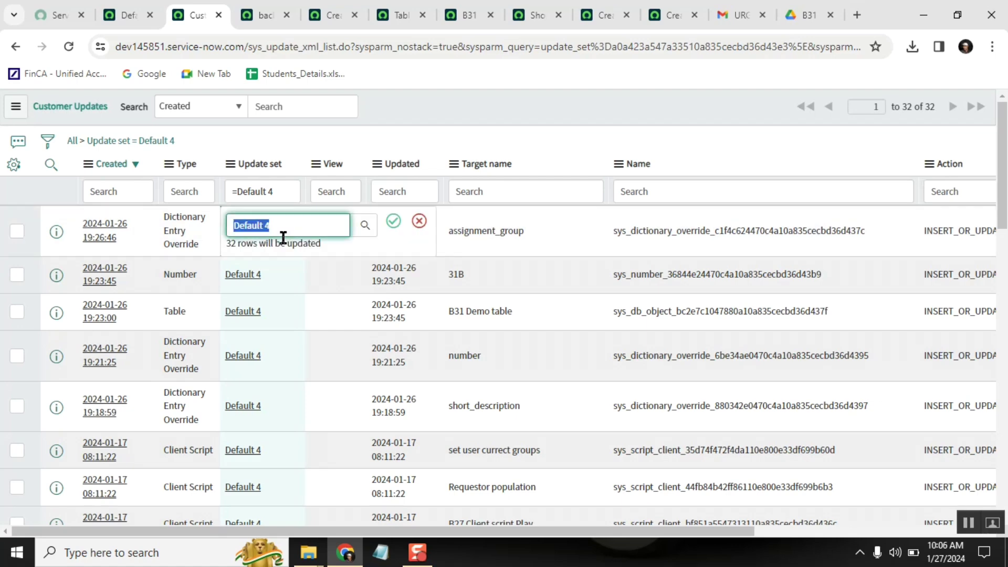
pyautogui.write('b')
pyautogui.press('BackSpace')
pyautogui.write('back')
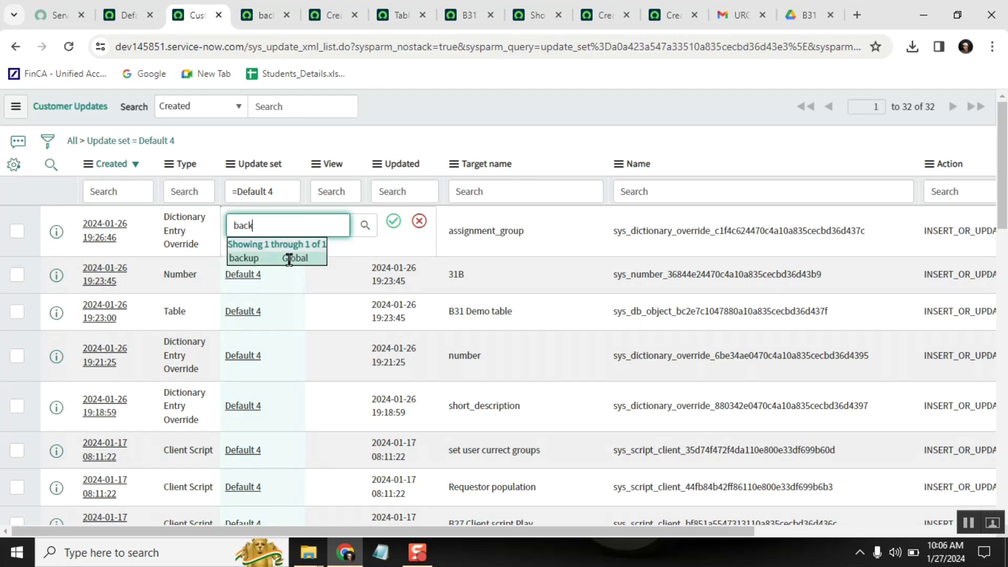
pyautogui.click(289, 259)
pyautogui.click(389, 224)
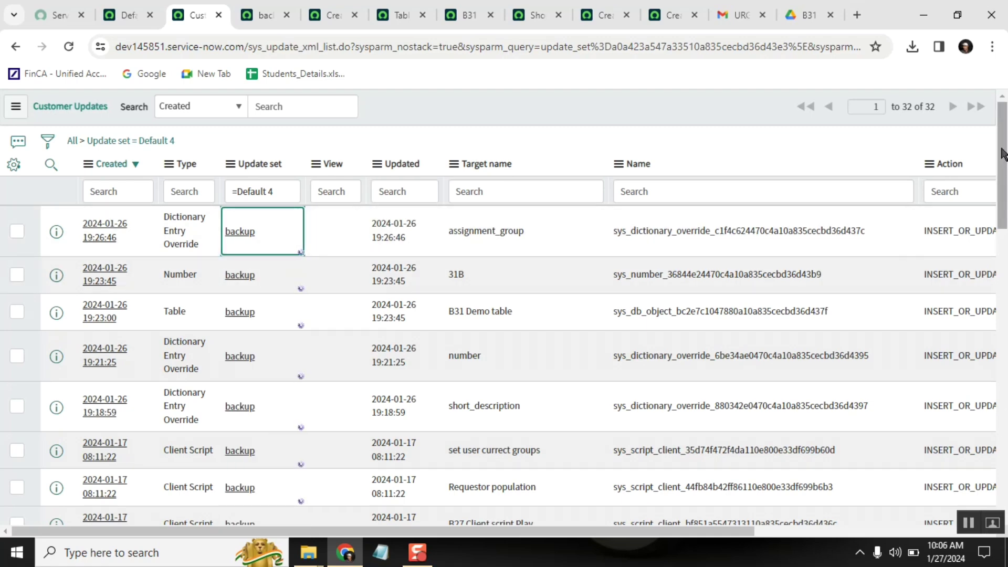
# Dismiss the two scope error messages and reload the Default 4 updates list
pyautogui.scroll(-5, 1003, 153)
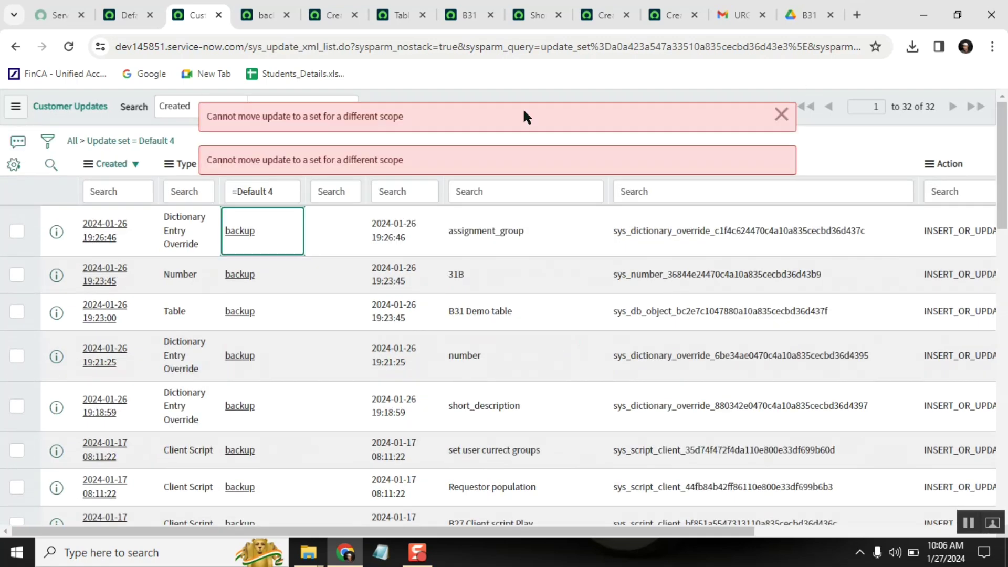
pyautogui.click(781, 113)
pyautogui.click(781, 113)
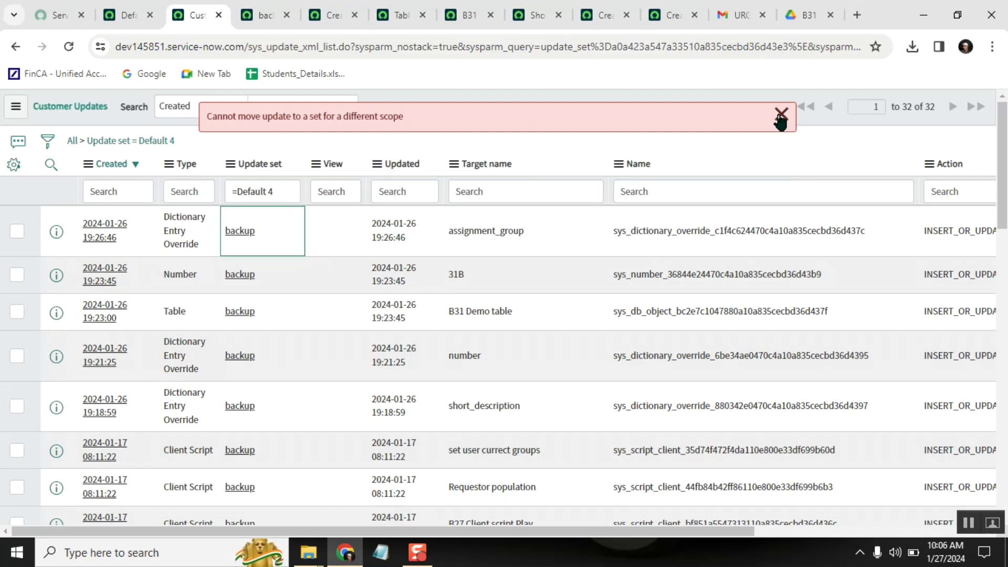
pyautogui.click(161, 143)
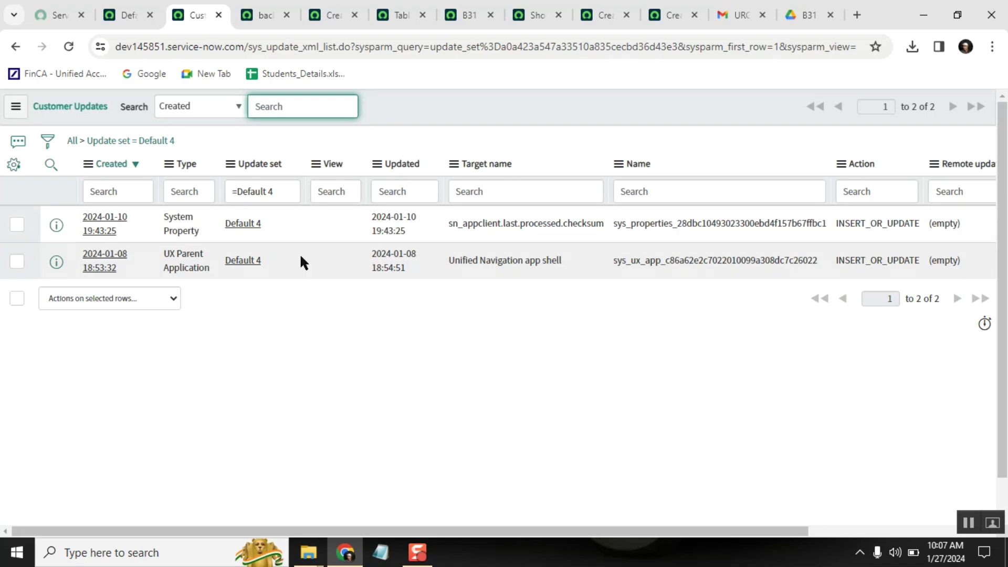
# Reload the backup update set record, set its State to Complete, save, then view the Drive tab
pyautogui.click(128, 18)
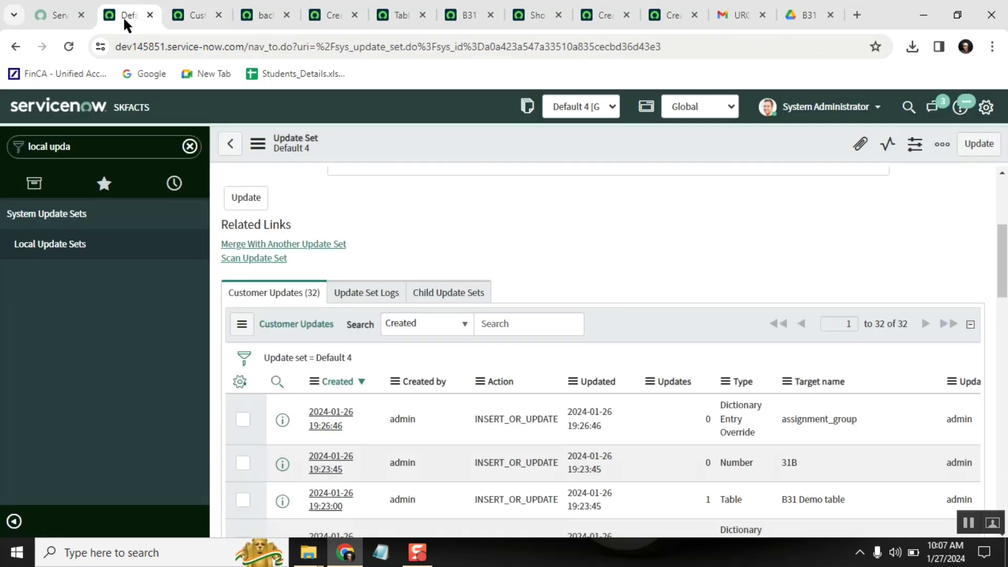
pyautogui.click(263, 15)
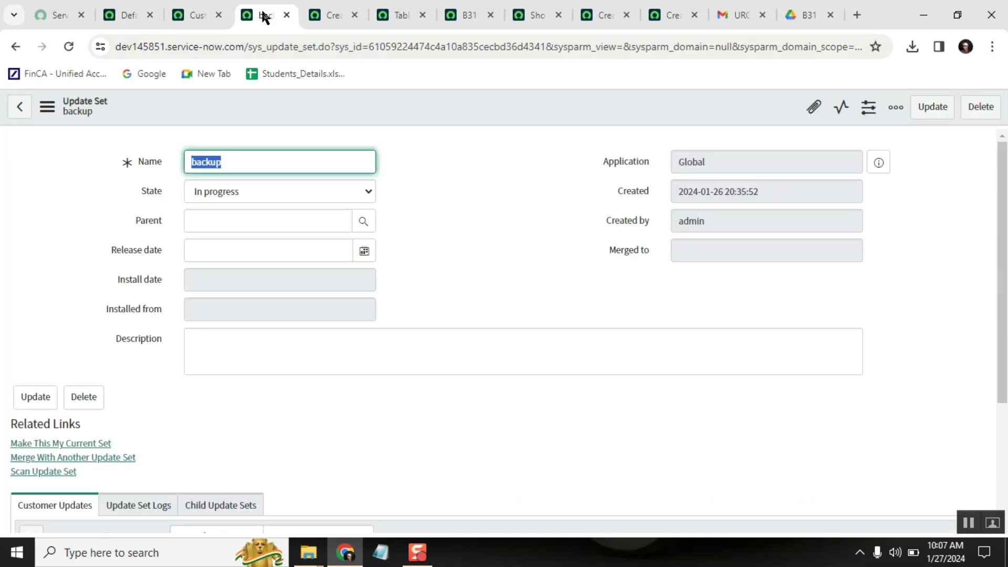
pyautogui.click(72, 51)
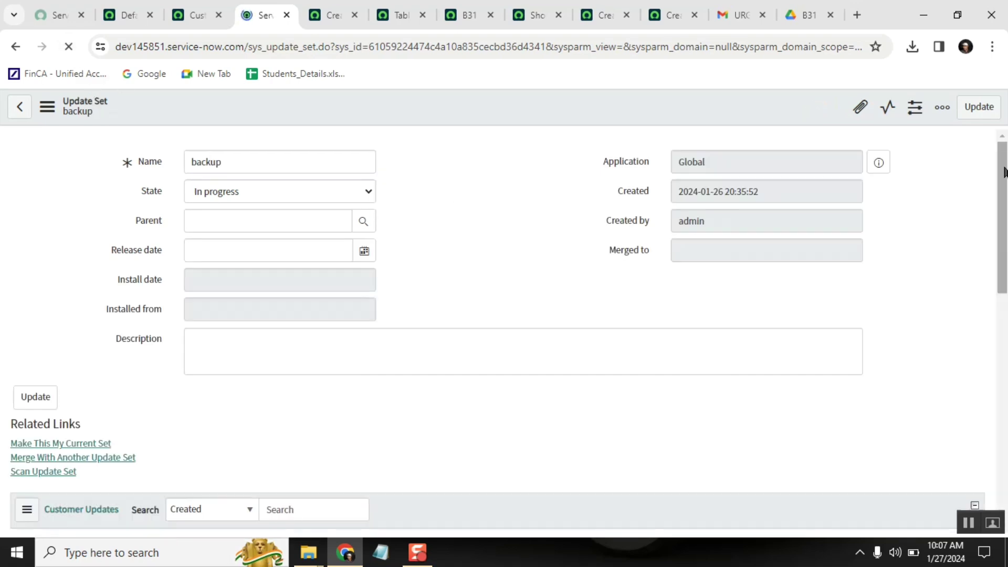
pyautogui.moveTo(1003, 173)
pyautogui.mouseDown()
pyautogui.moveTo(1003, 221)
pyautogui.moveTo(999, 165)
pyautogui.mouseUp()
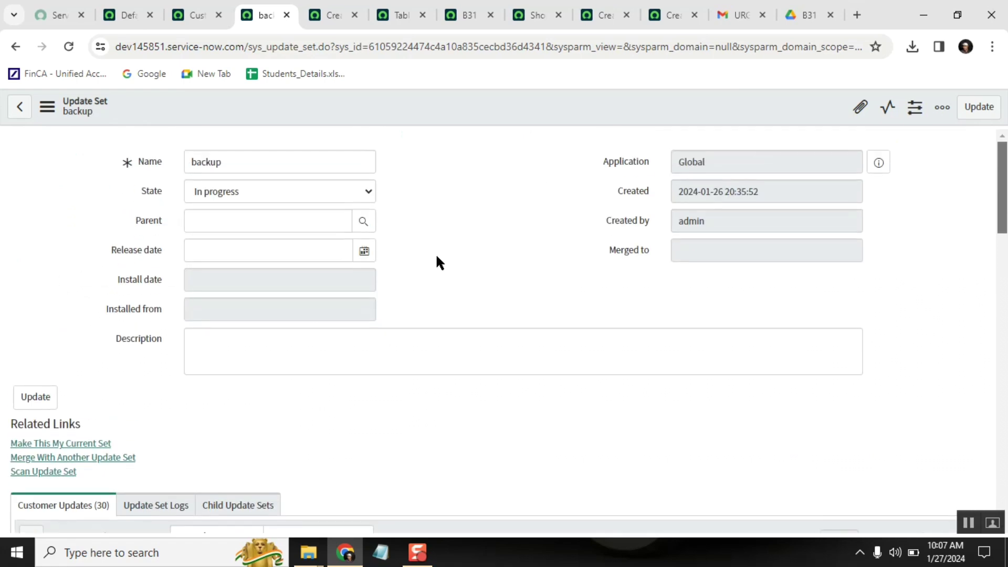
pyautogui.click(274, 193)
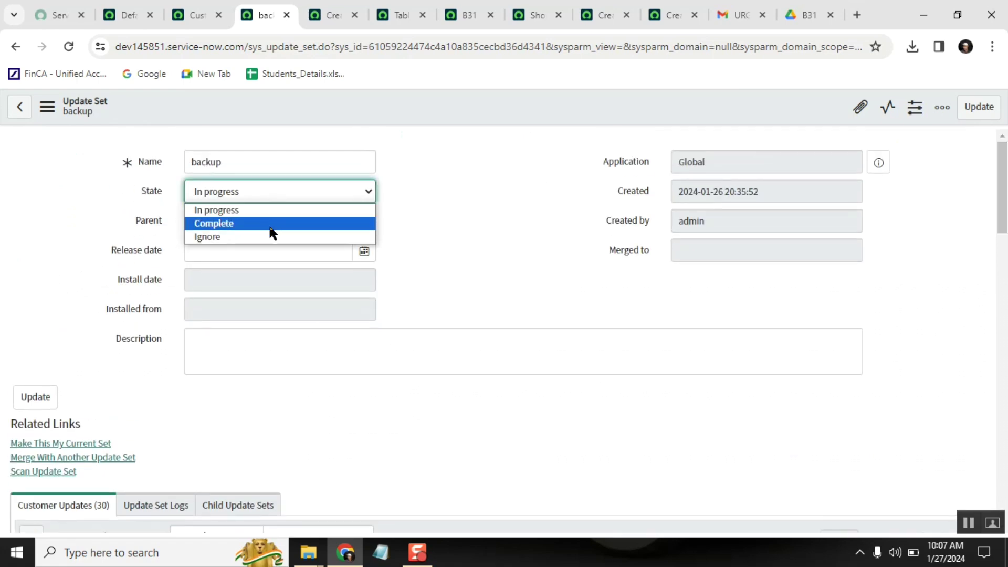
pyautogui.click(271, 233)
pyautogui.rightClick(369, 99)
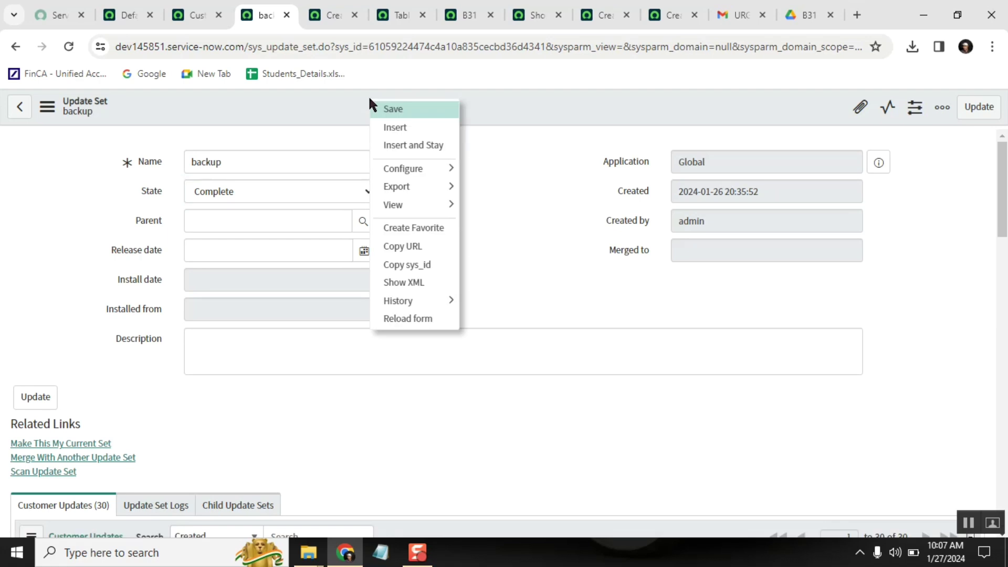
pyautogui.click(399, 110)
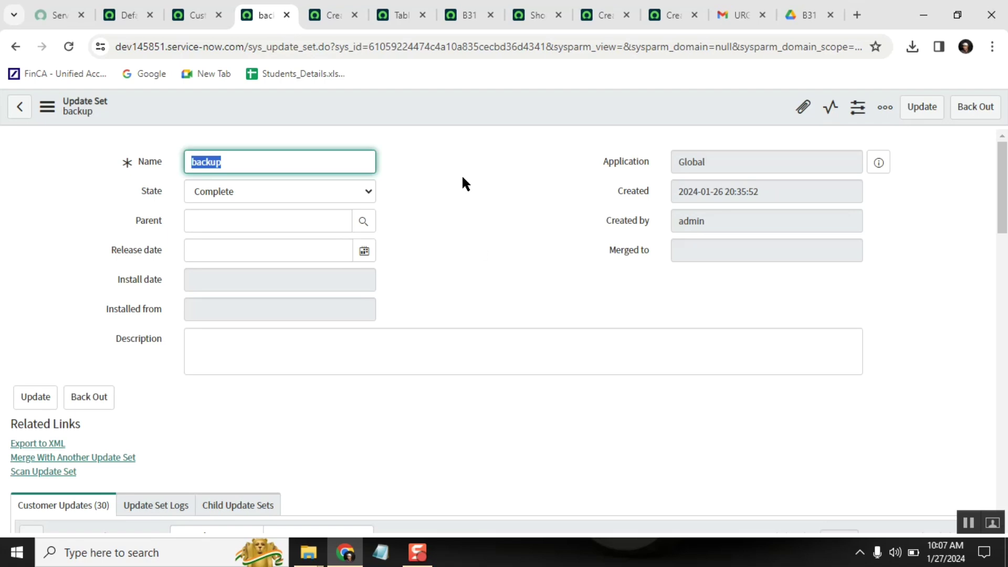
pyautogui.click(801, 21)
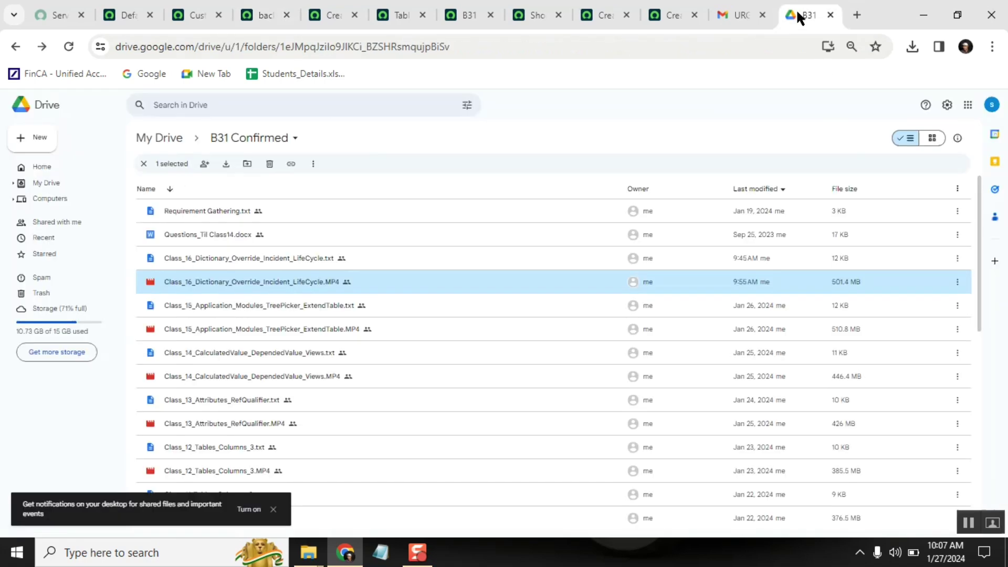
# Read the PDI migration email in Gmail, then return to the Default 4 navigator filter
pyautogui.click(730, 15)
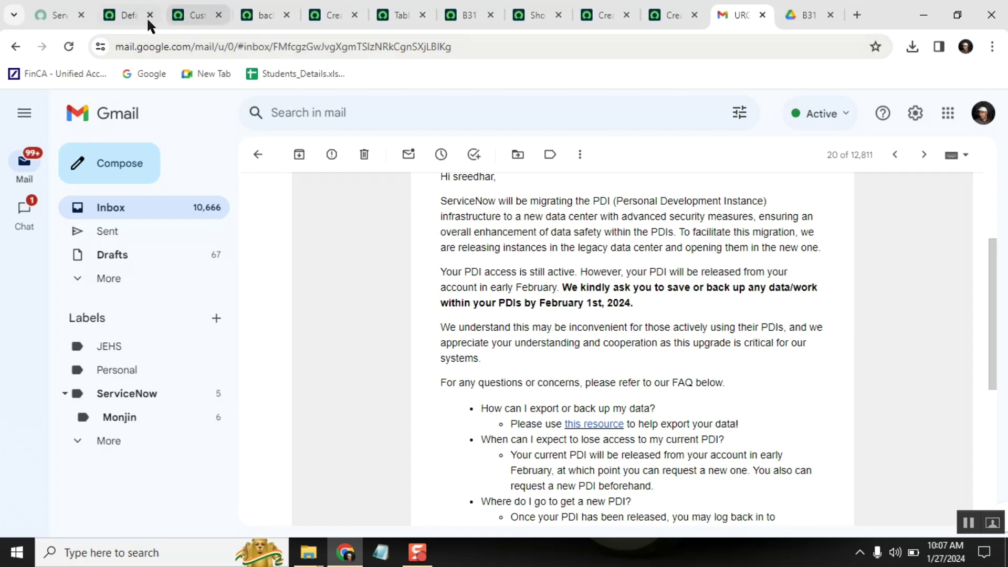
pyautogui.click(125, 15)
pyautogui.click(94, 140)
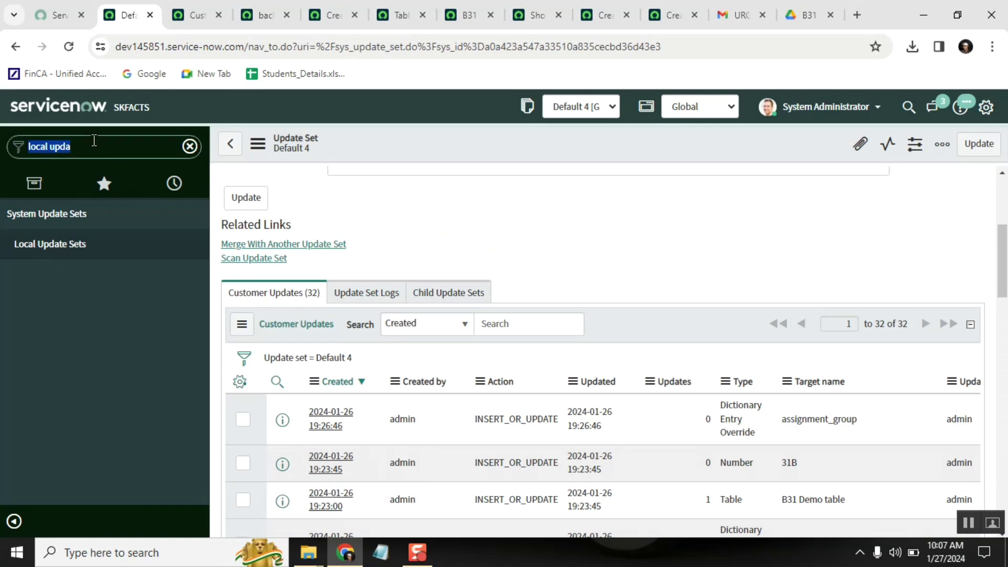
# Filter the navigator on 'update' and start Import Update Set from XML under Retrieved Update Sets
pyautogui.write('update')
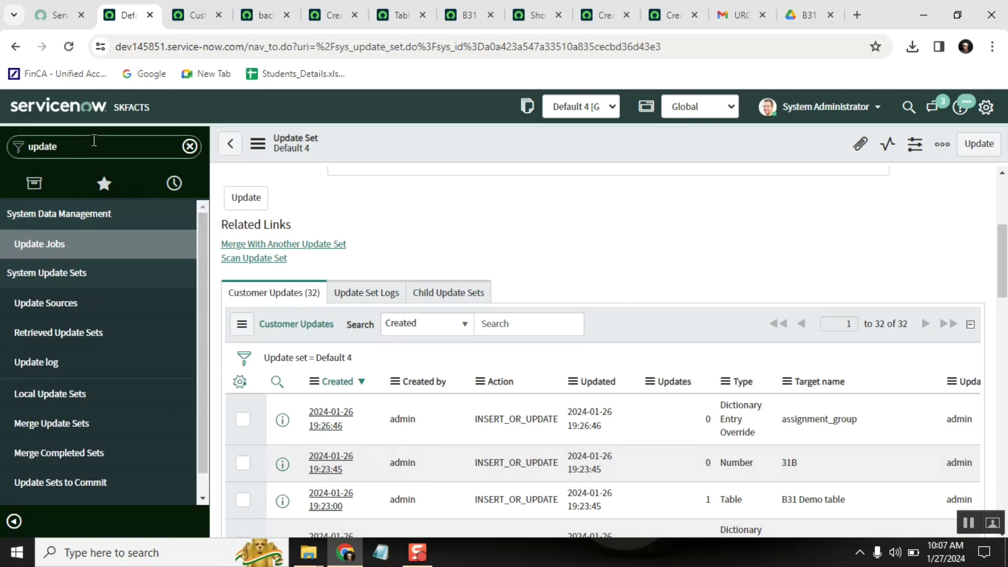
pyautogui.click(67, 335)
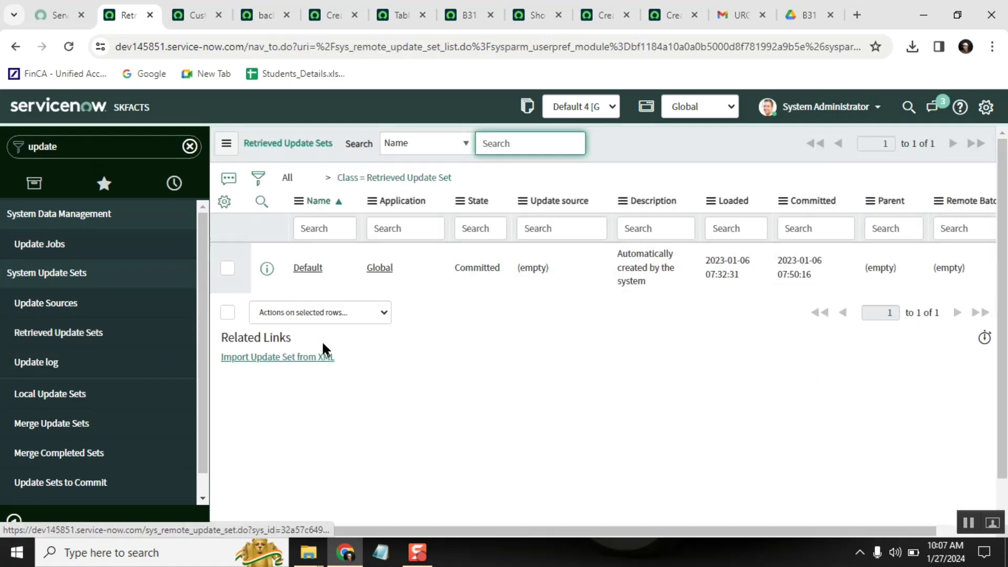
pyautogui.click(303, 359)
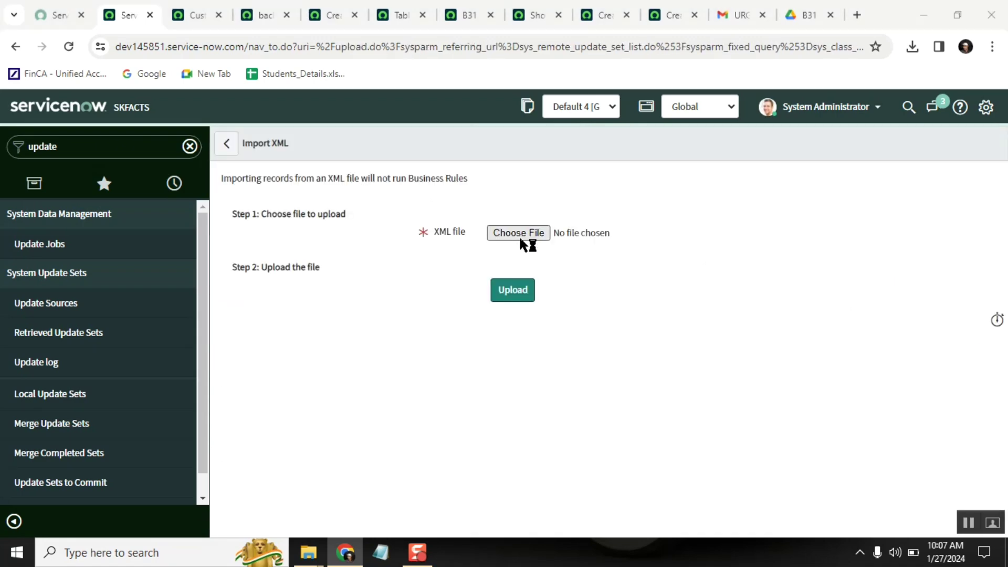
pyautogui.click(518, 234)
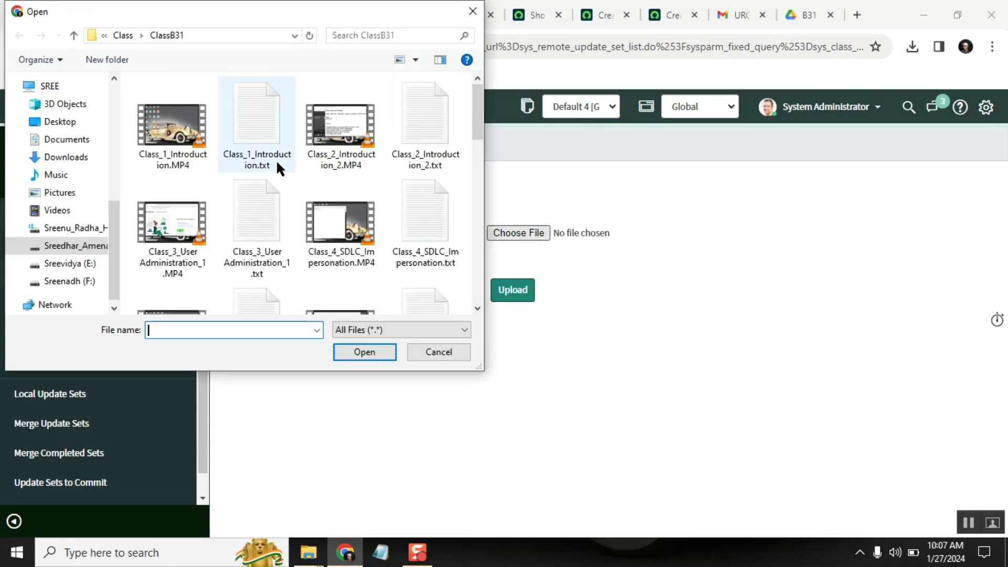
pyautogui.click(69, 157)
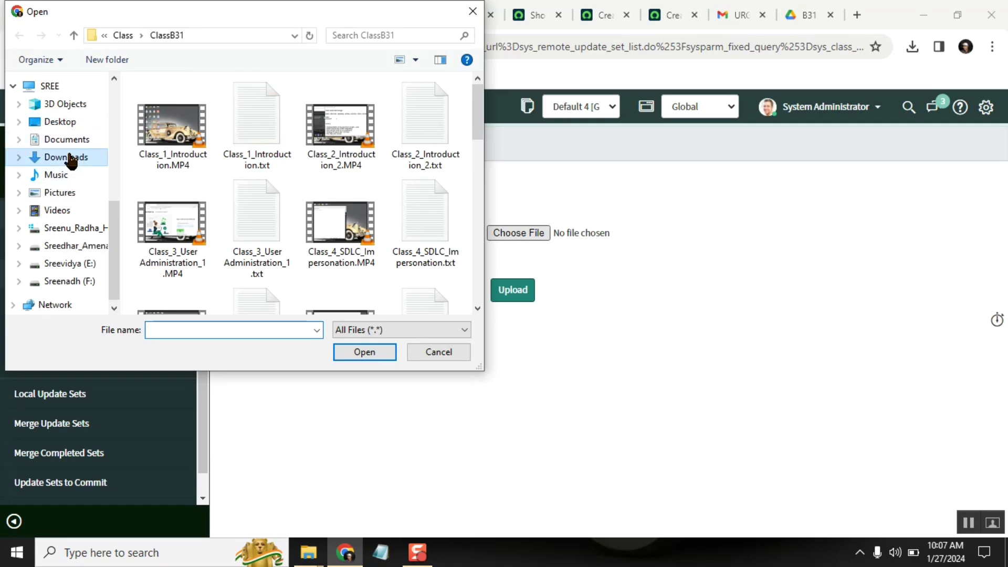
pyautogui.click(243, 126)
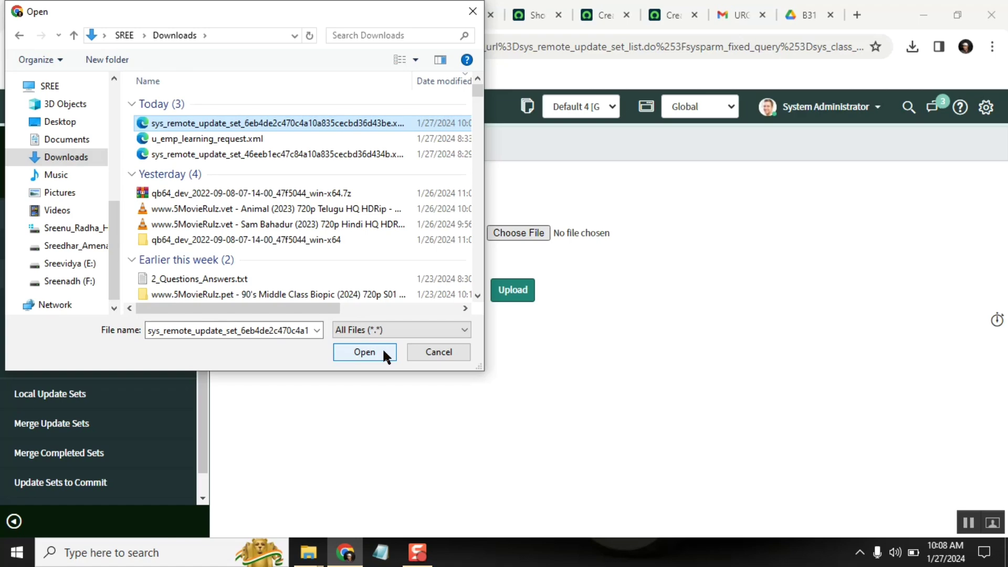
pyautogui.click(445, 351)
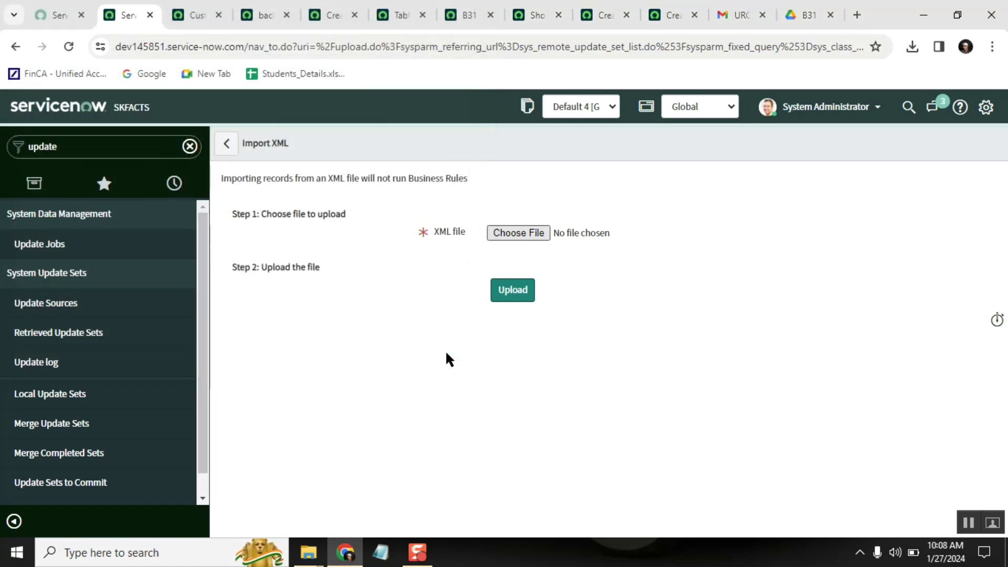
# Try 'us' and 'sys' in the navigator filter, then clear it to show the full menu
pyautogui.click(104, 153)
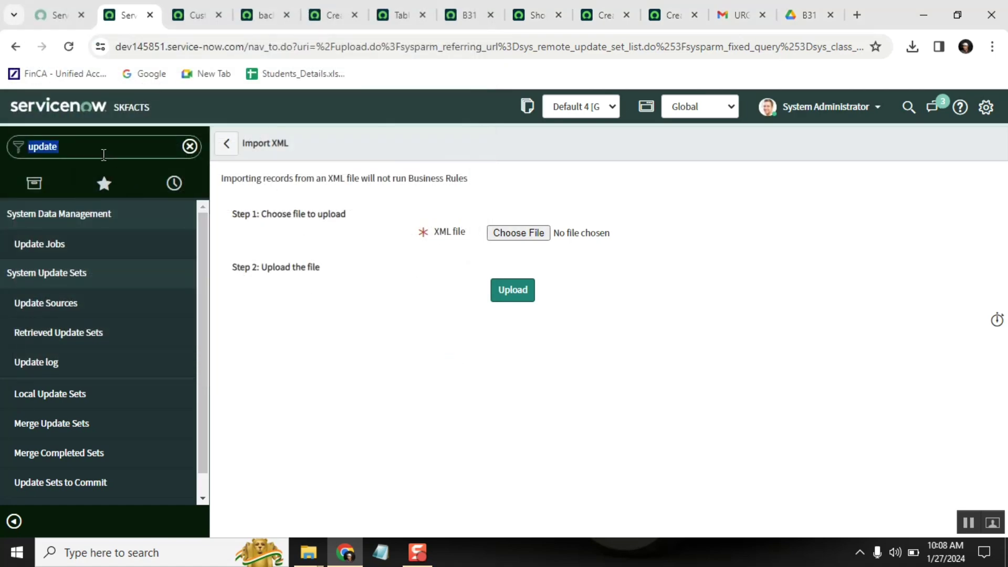
pyautogui.write('us')
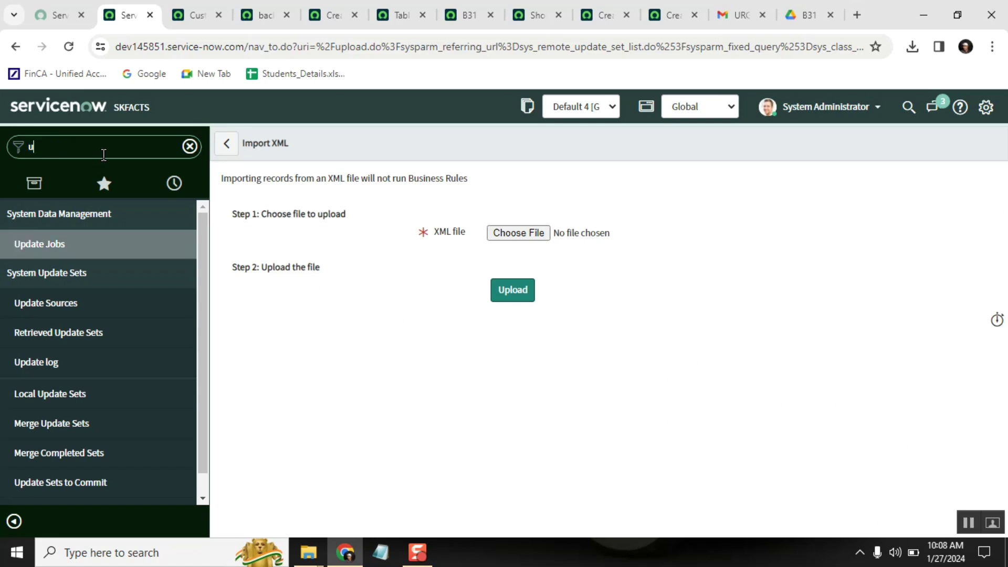
pyautogui.press('BackSpace')
pyautogui.press('BackSpace')
pyautogui.write('sys')
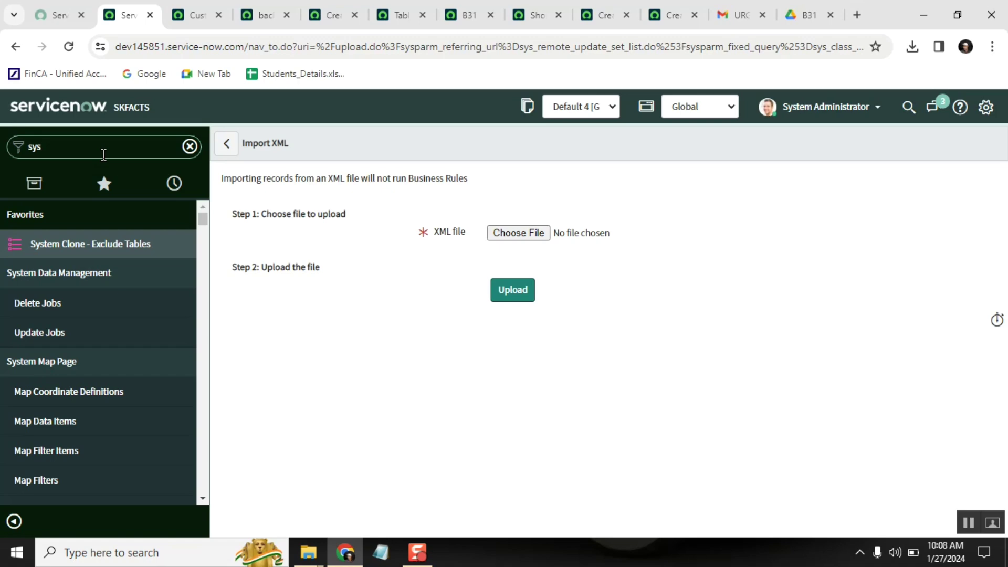
pyautogui.press('BackSpace')
pyautogui.press('BackSpace')
pyautogui.press('BackSpace')
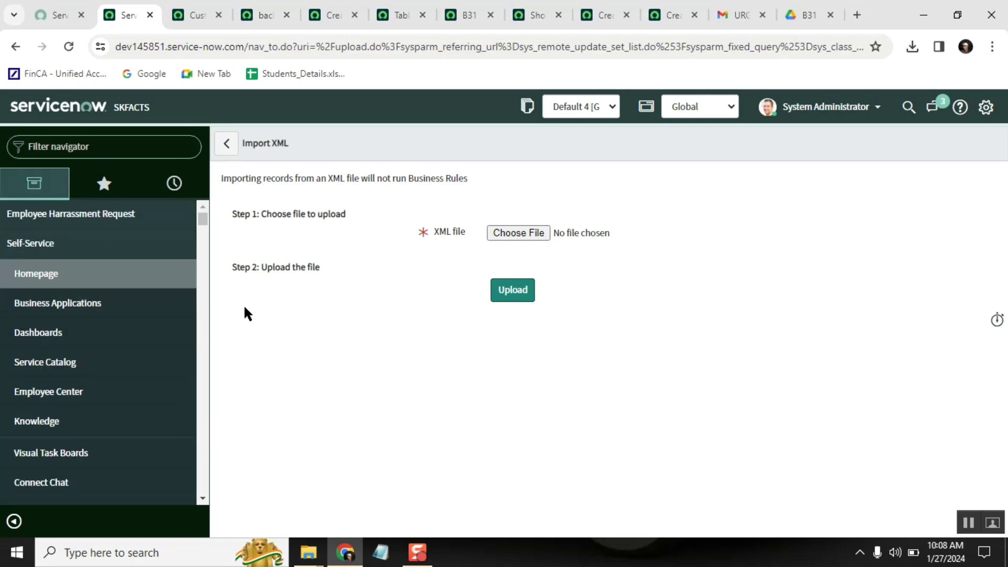
# Open the Incidents list with the incident.LIST navigator command
pyautogui.moveTo(205, 217); pyautogui.dragTo(204, 485)
pyautogui.click(127, 139)
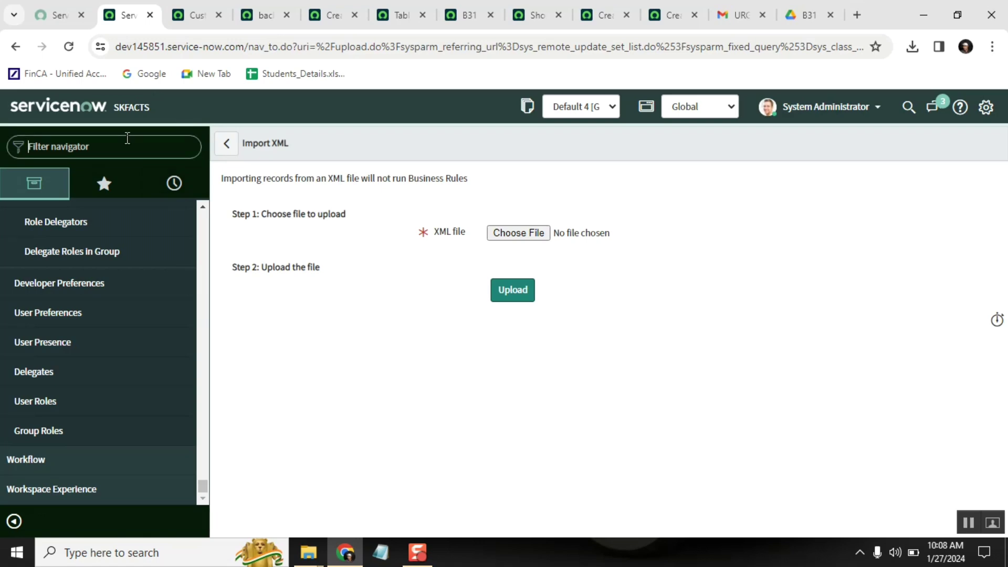
pyautogui.write('lnciden')
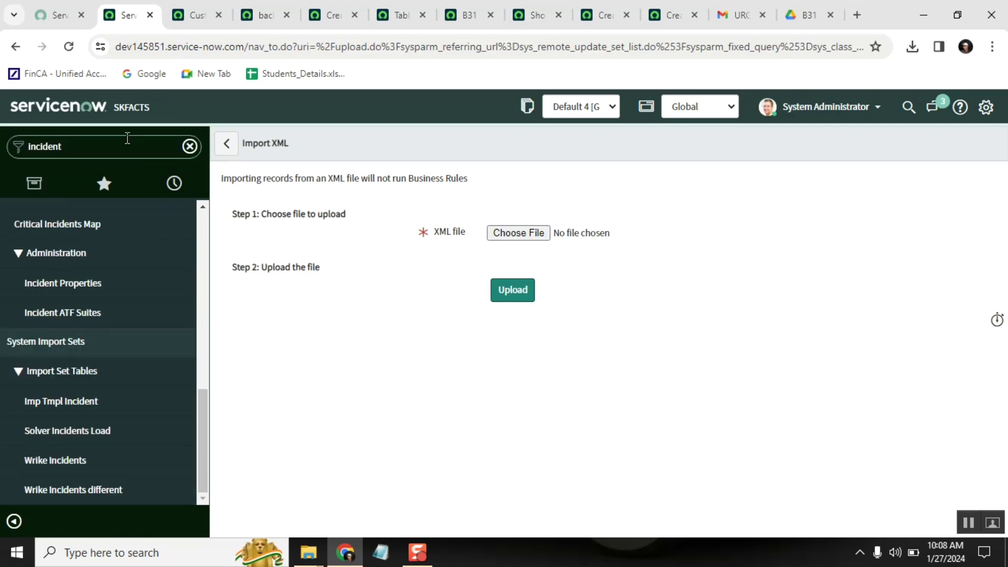
pyautogui.write('t.LIST')
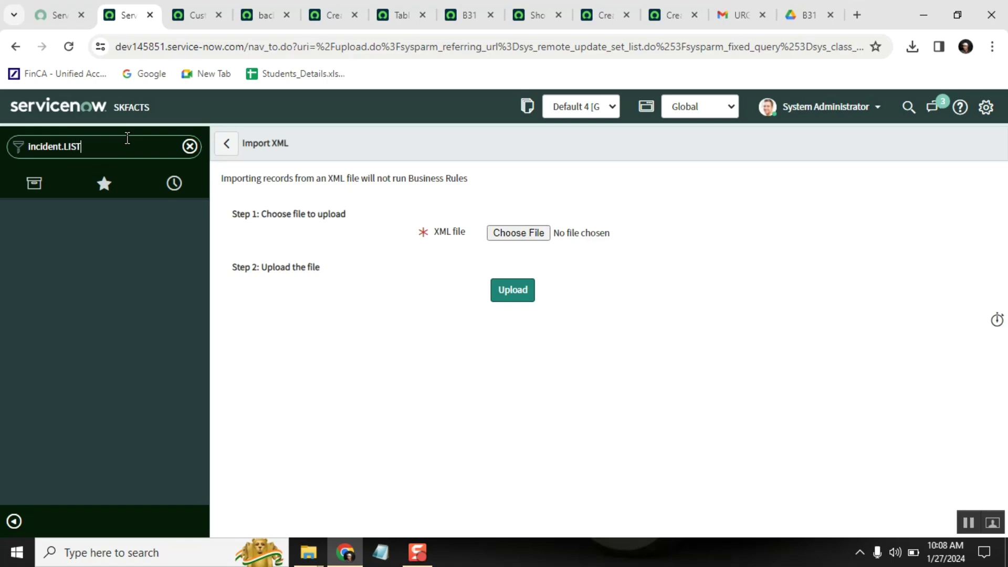
pyautogui.press('Return')
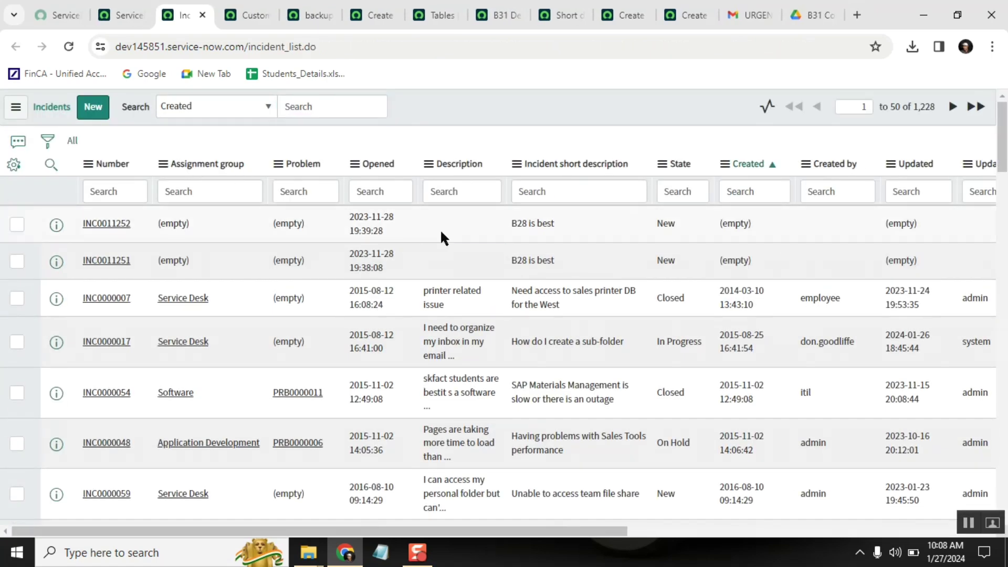
pyautogui.click(440, 229)
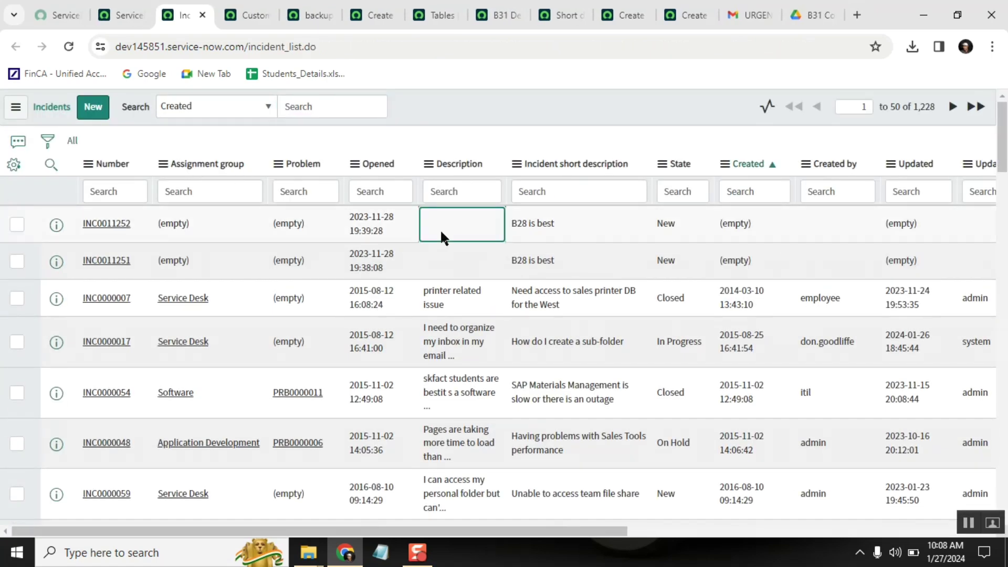
# Filter Created by to exclude 'system', leaving 1,001 incidents
pyautogui.click(745, 189)
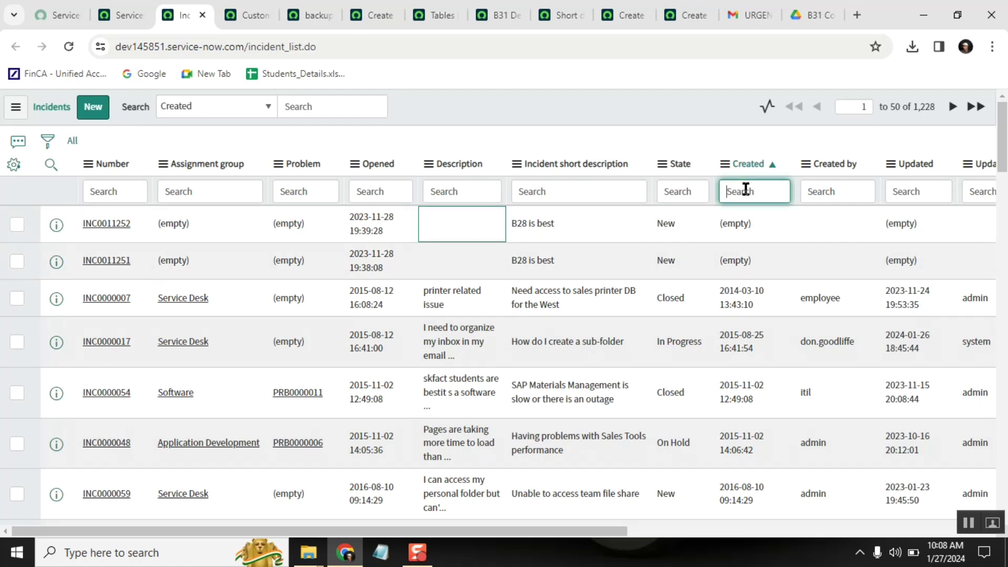
pyautogui.click(837, 197)
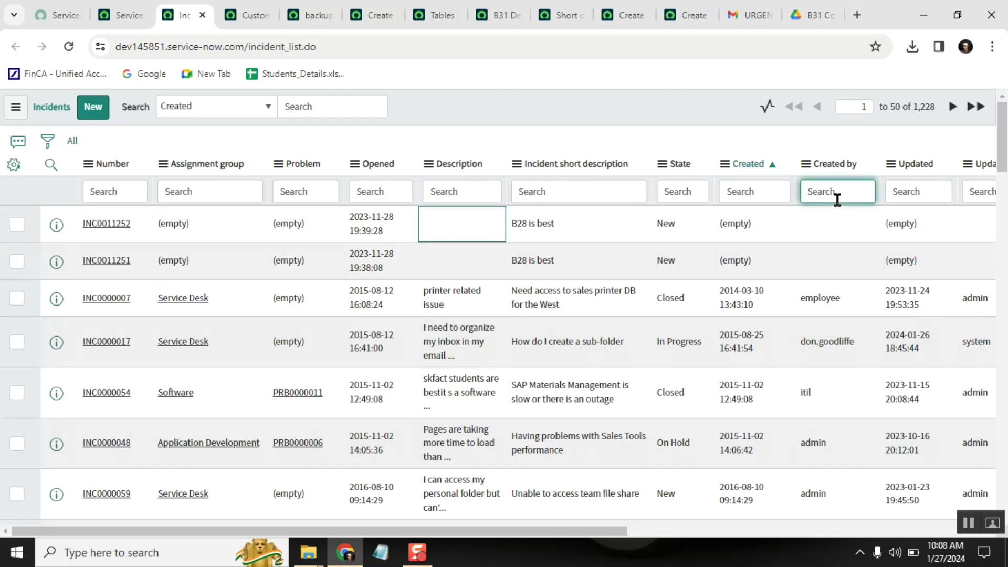
pyautogui.write('system')
pyautogui.press('Return')
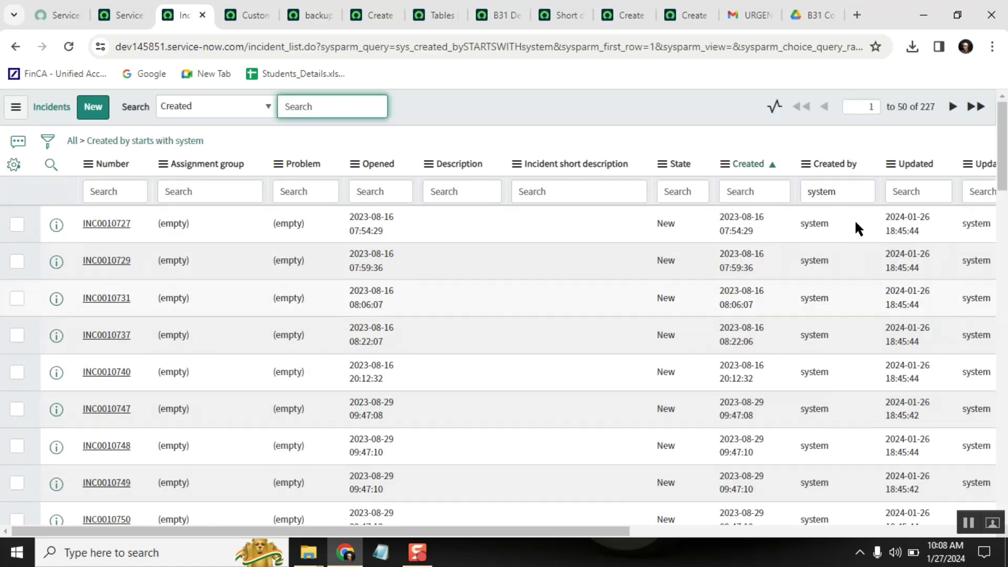
pyautogui.rightClick(815, 218)
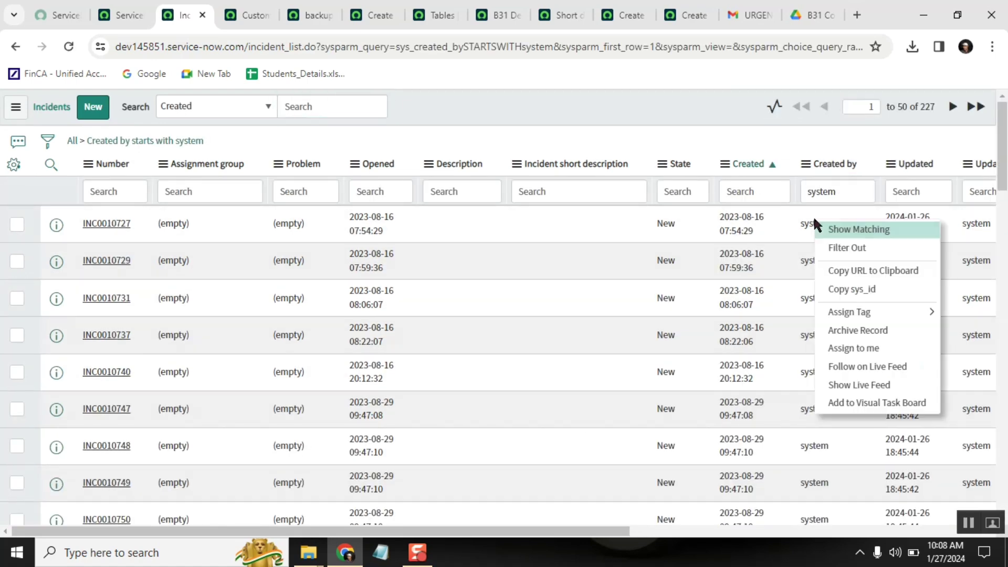
pyautogui.click(851, 247)
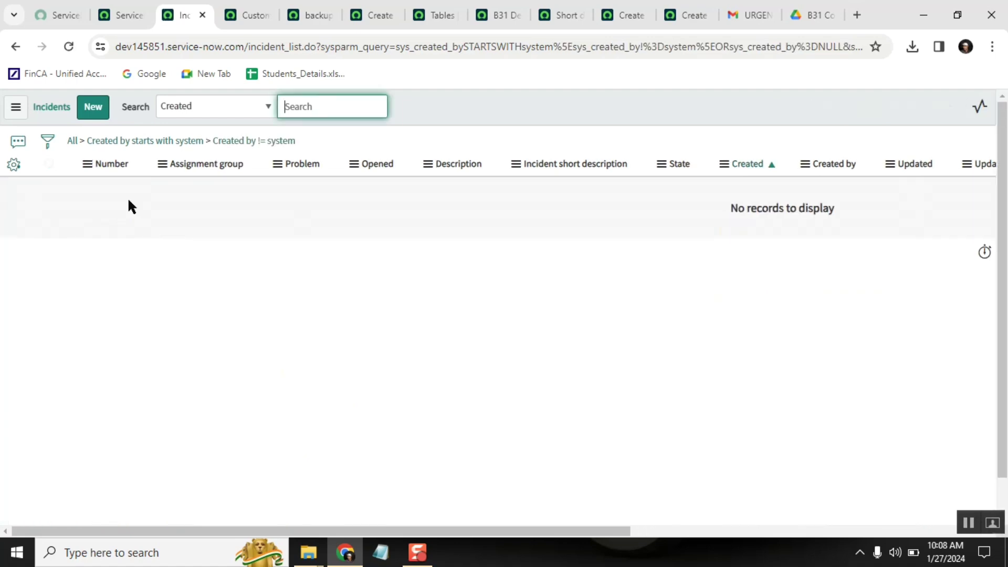
pyautogui.click(82, 140)
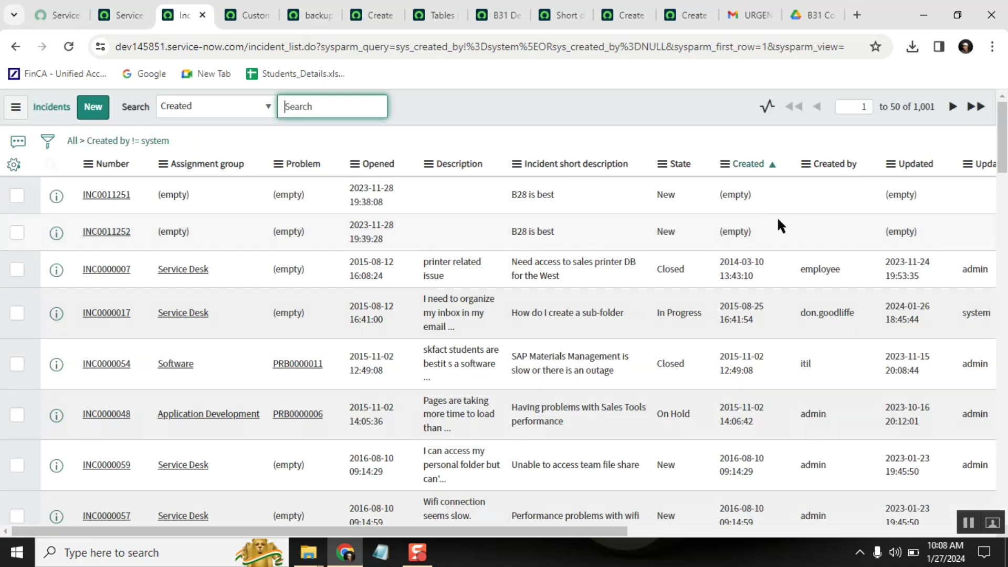
# Export the 1,001 filtered incidents to XML from the column header menu and download the file
pyautogui.rightClick(556, 168)
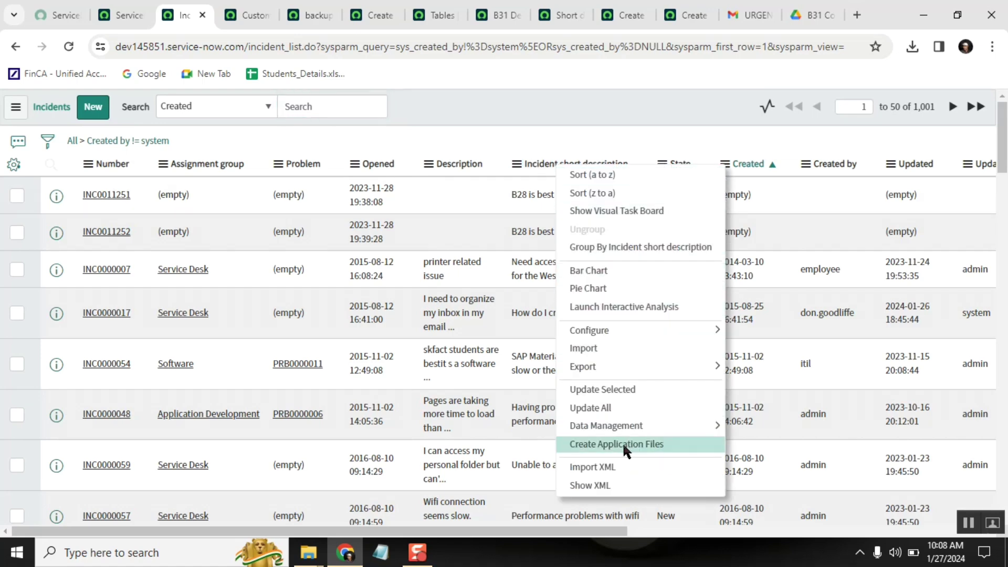
pyautogui.moveTo(615, 372)
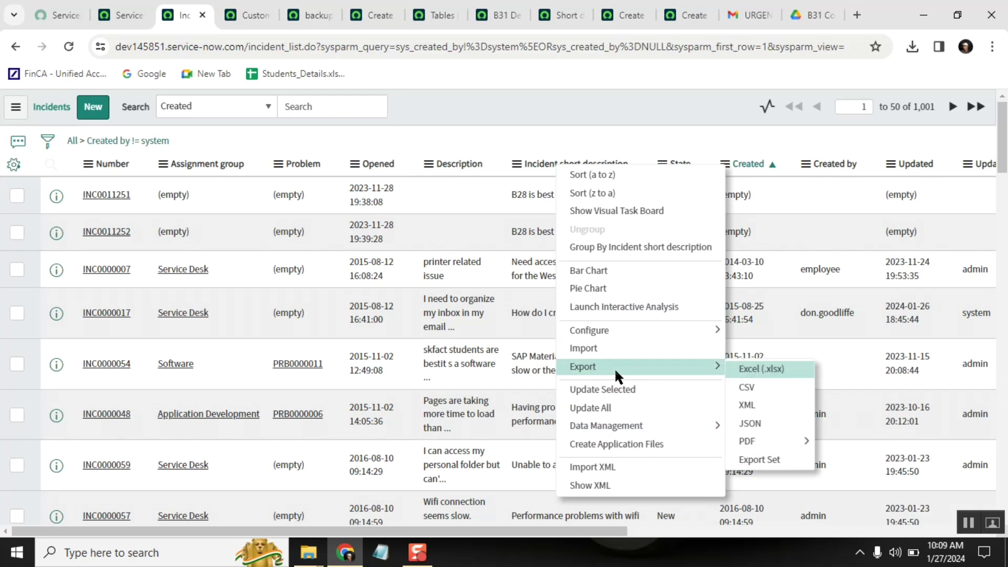
pyautogui.click(762, 407)
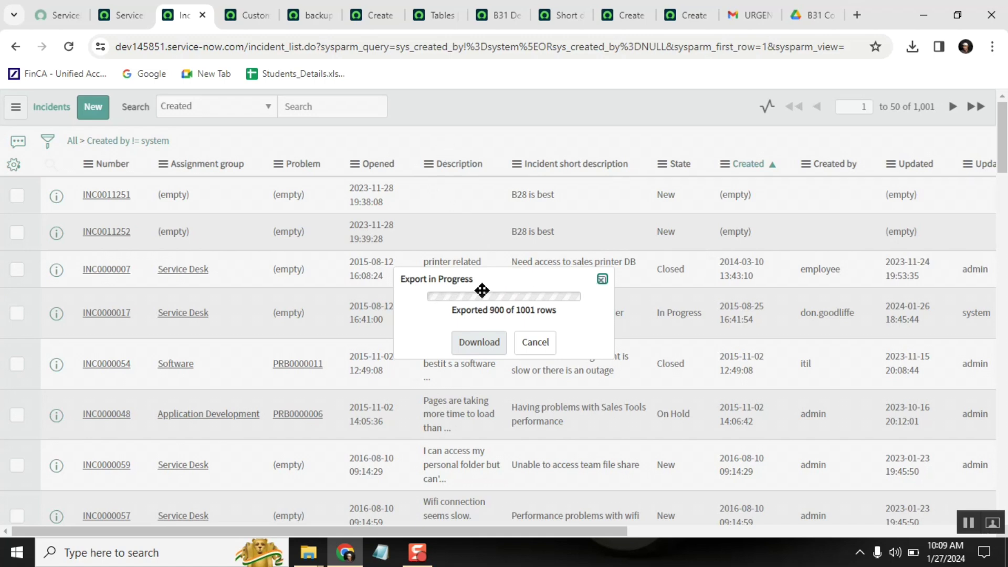
pyautogui.click(480, 337)
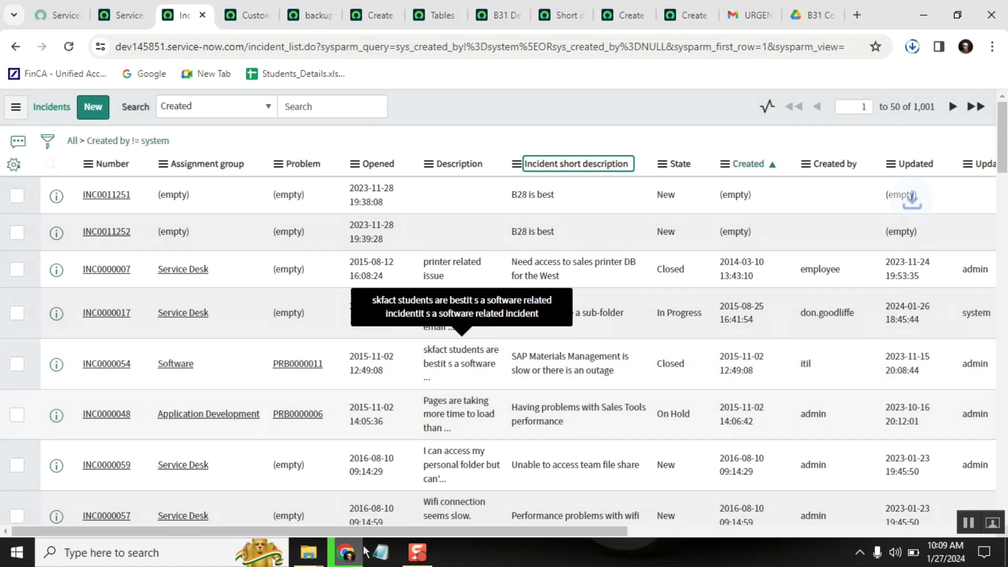
pyautogui.moveTo(309, 552)
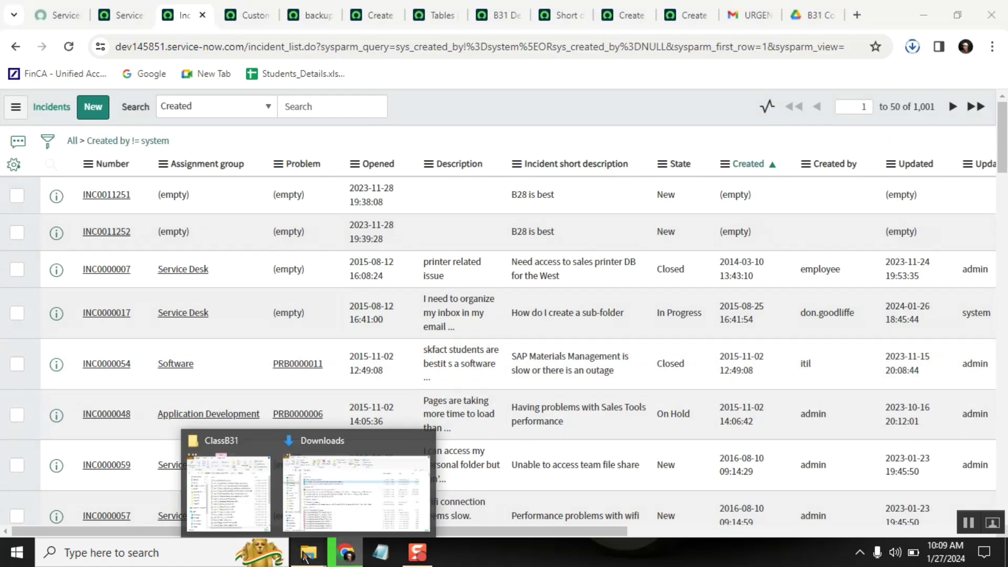
pyautogui.click(344, 499)
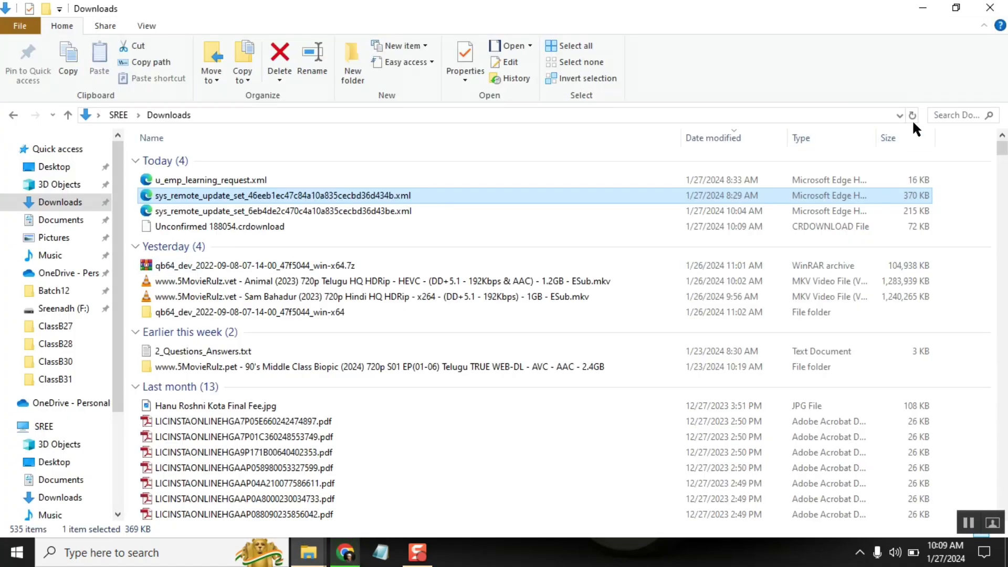
pyautogui.click(913, 118)
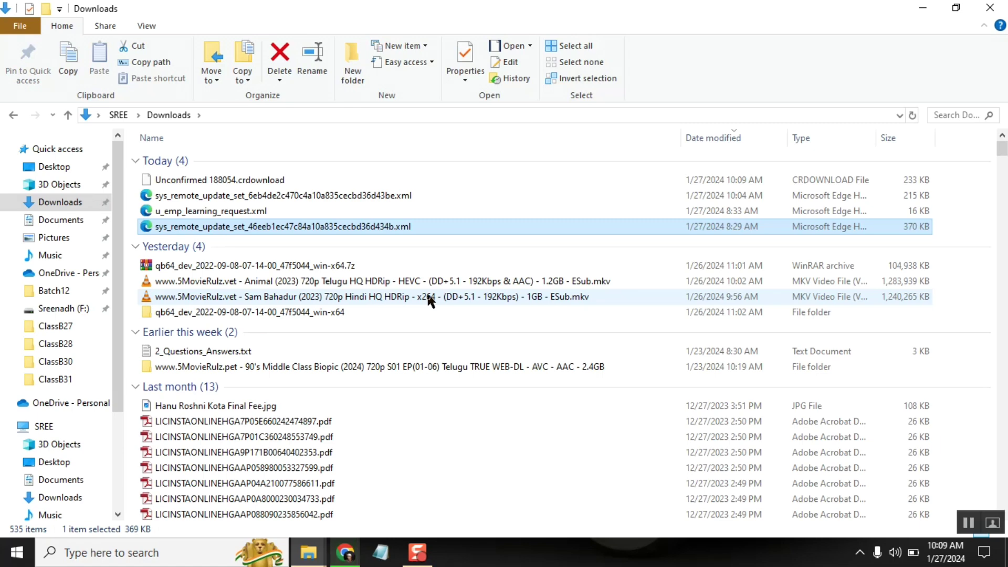
pyautogui.click(913, 115)
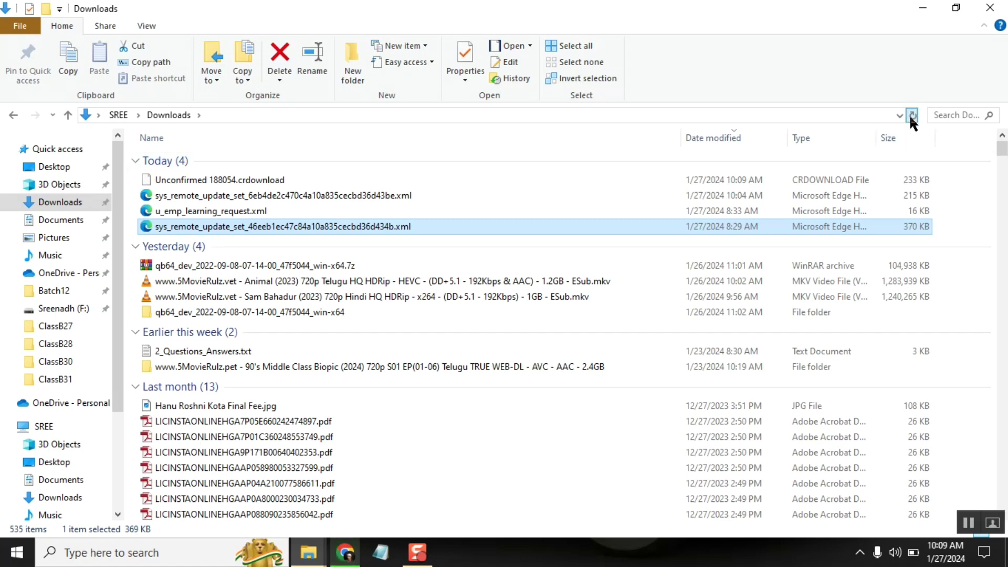
pyautogui.moveTo(350, 554)
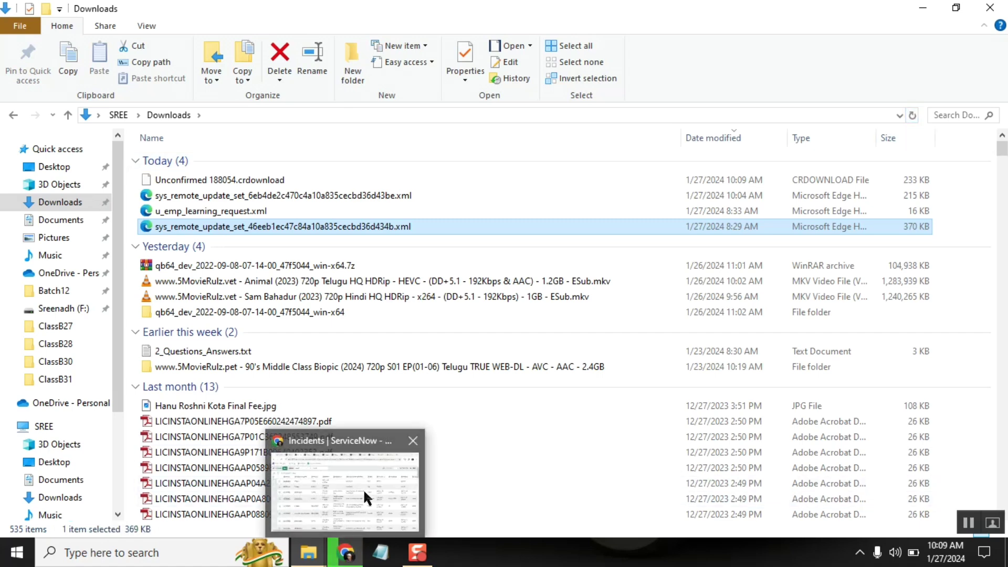
pyautogui.click(368, 475)
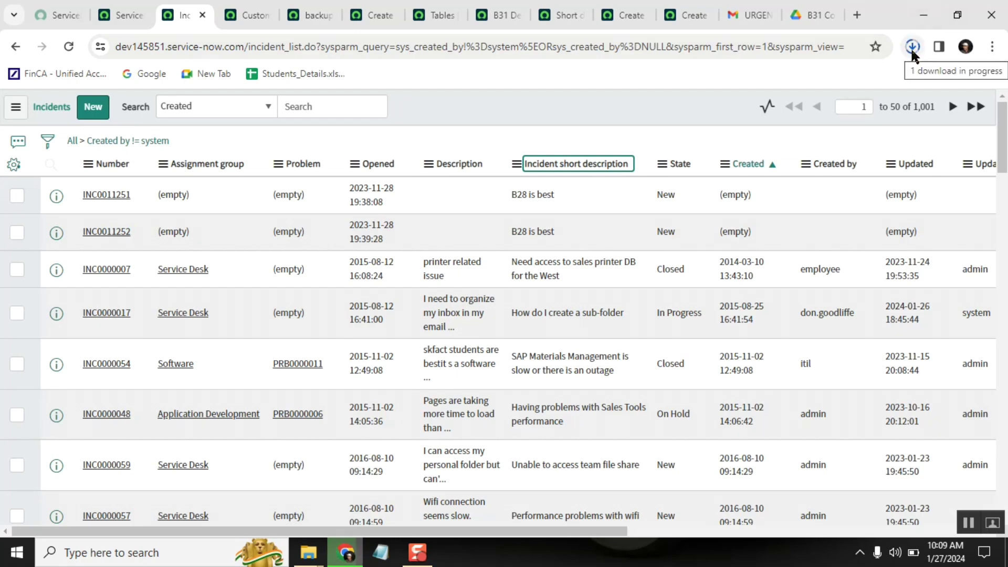
pyautogui.click(922, 14)
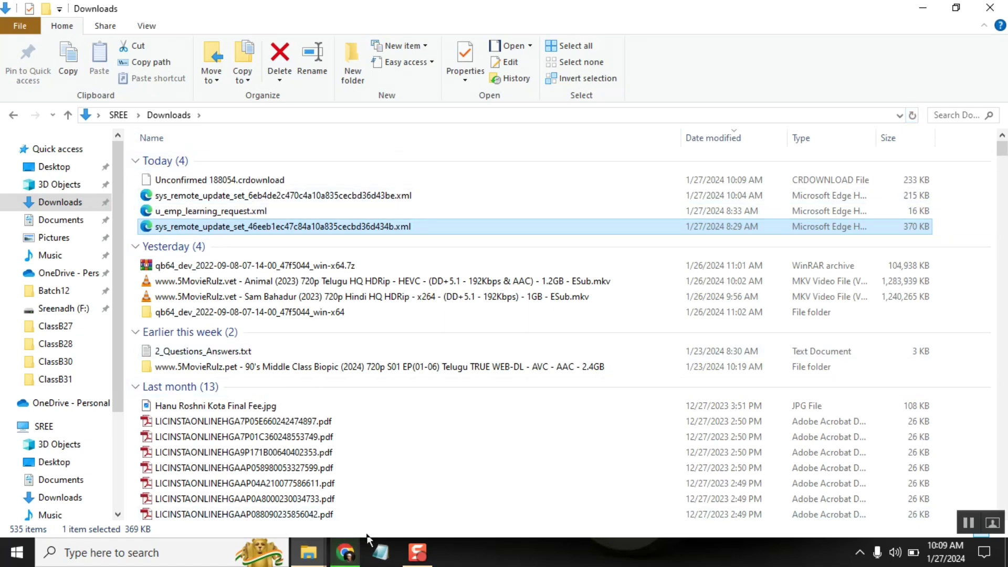
pyautogui.click(360, 472)
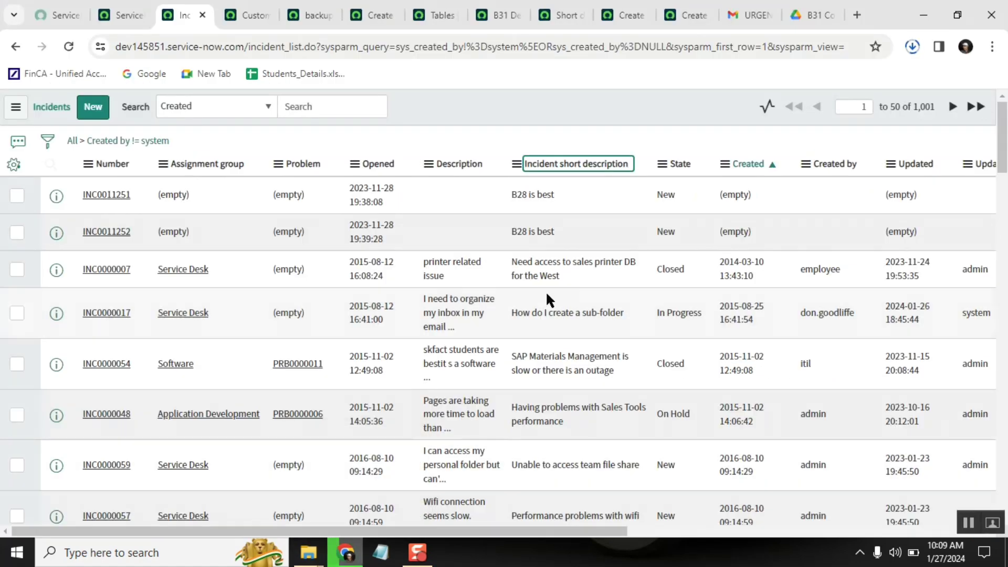
pyautogui.rightClick(459, 165)
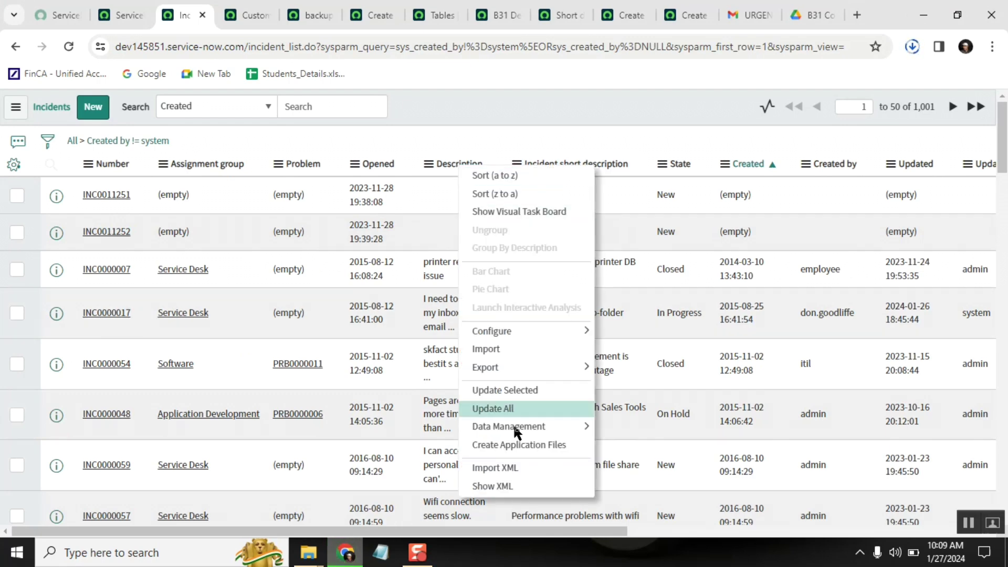
pyautogui.click(516, 466)
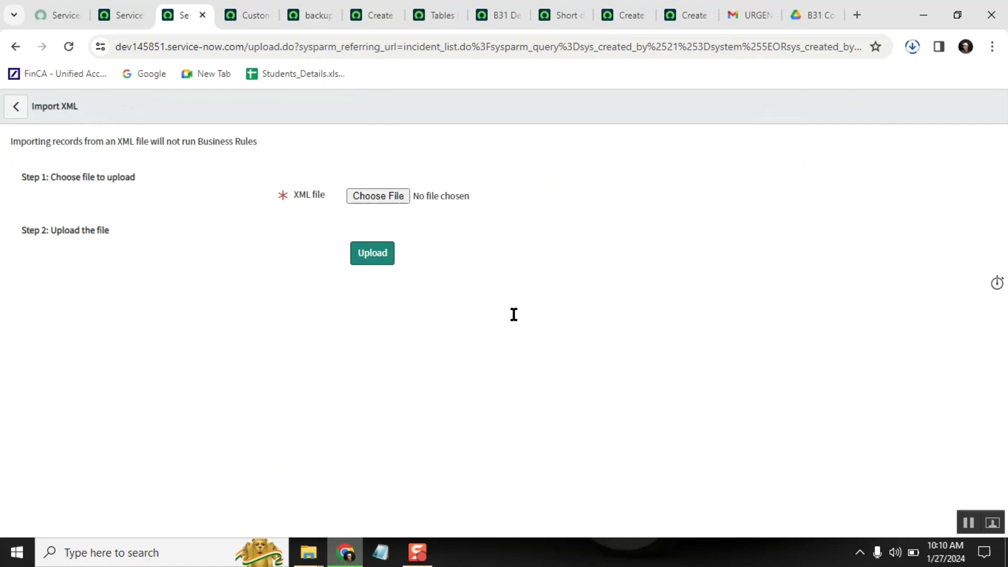
pyautogui.click(376, 196)
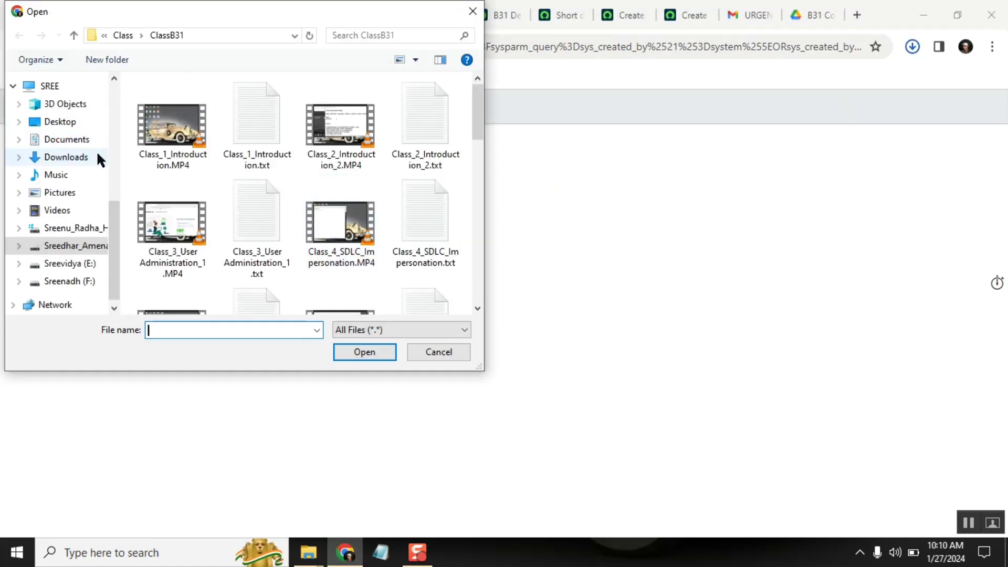
pyautogui.click(76, 159)
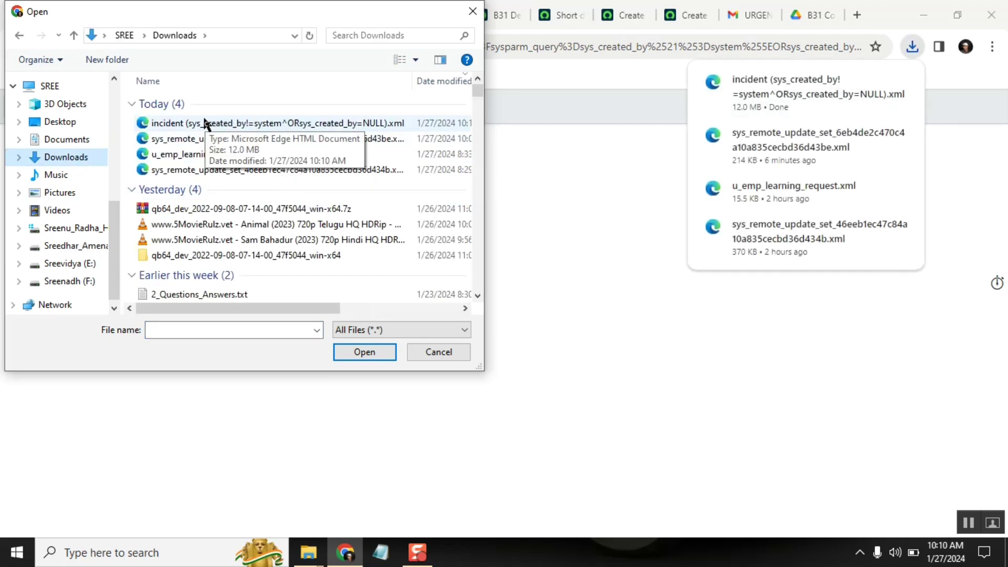
pyautogui.click(198, 124)
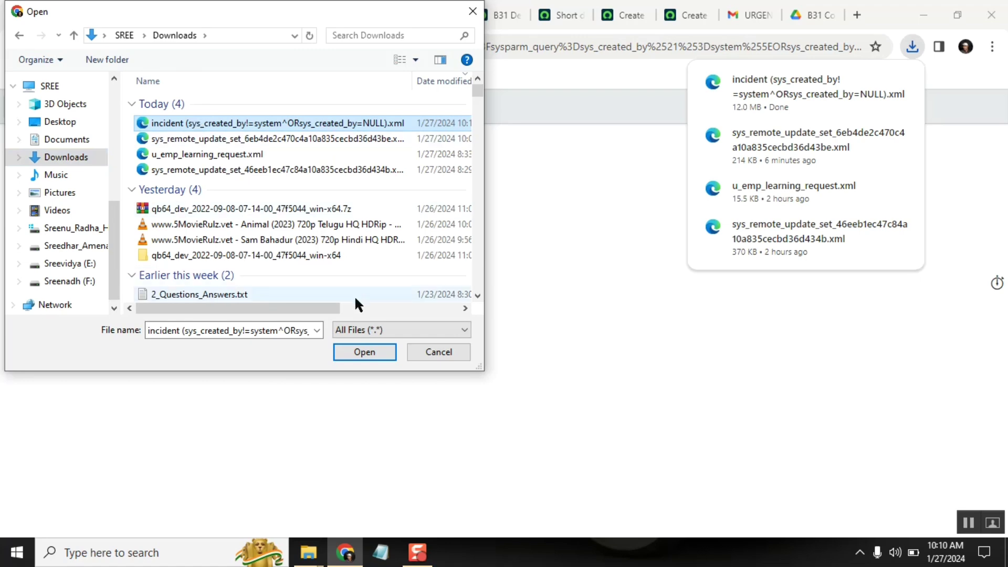
pyautogui.click(372, 351)
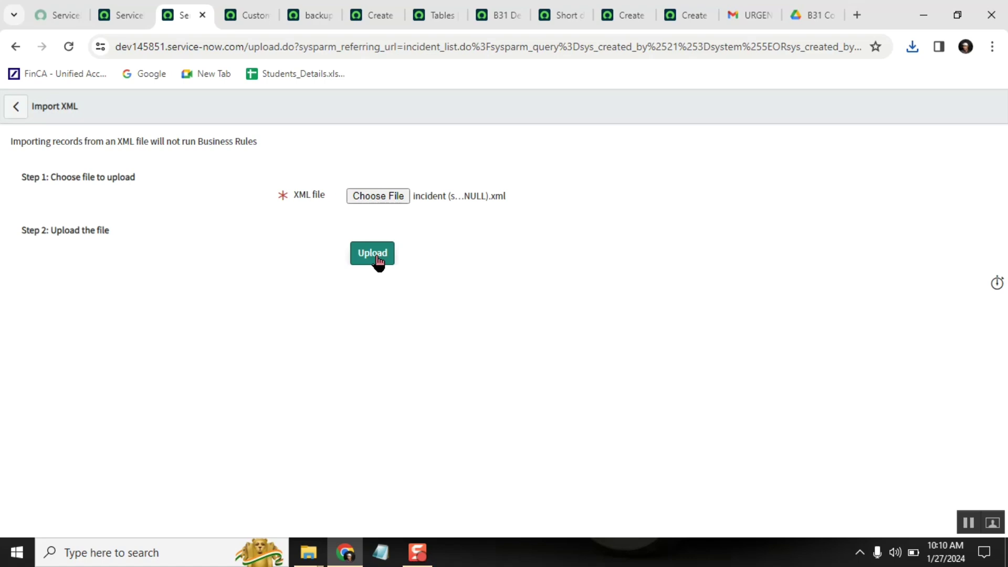
pyautogui.click(307, 16)
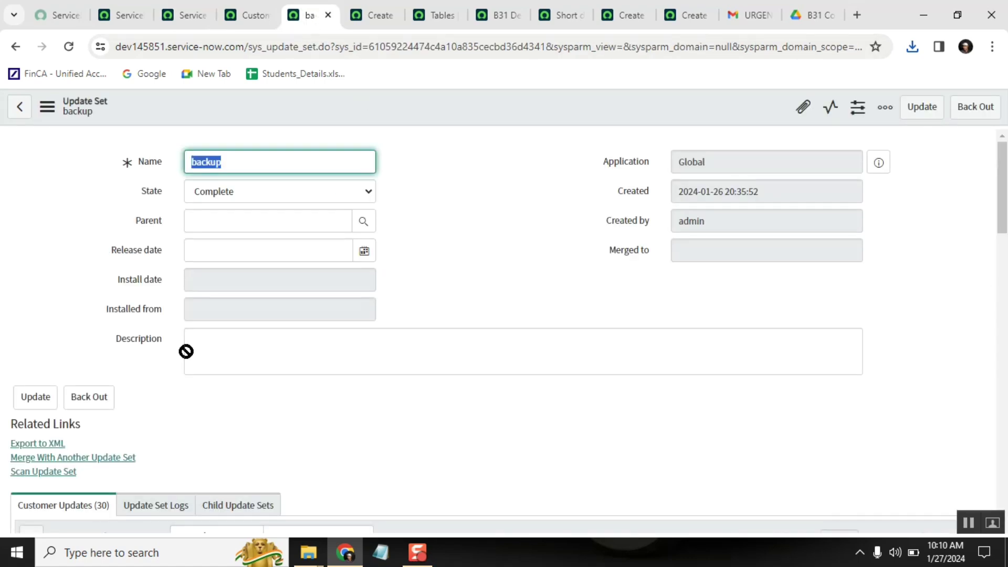
pyautogui.click(186, 16)
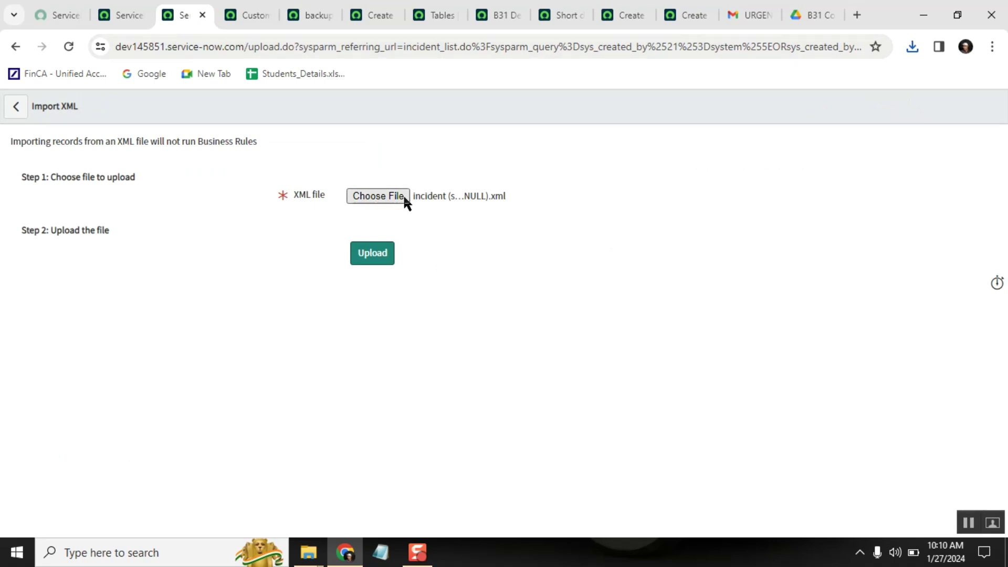
pyautogui.click(21, 48)
pyautogui.moveTo(315, 550)
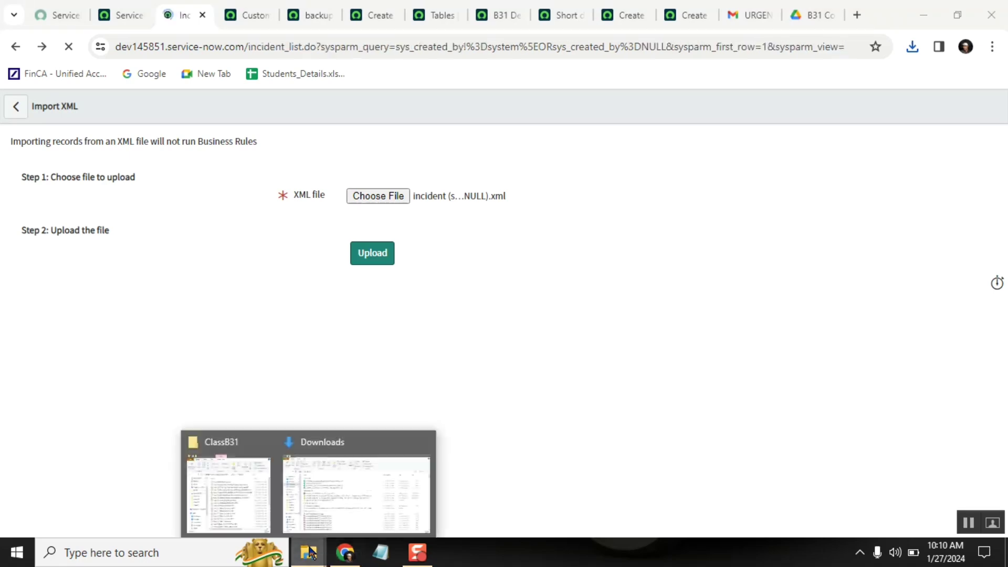
pyautogui.click(345, 502)
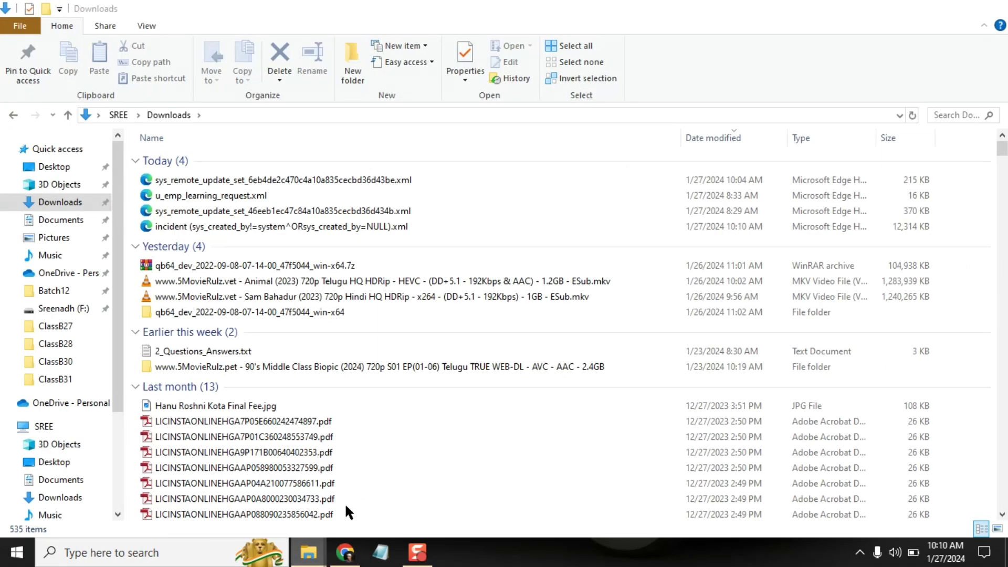
pyautogui.click(332, 181)
pyautogui.keyDown('shift'); pyautogui.click(346, 227); pyautogui.keyUp('shift')
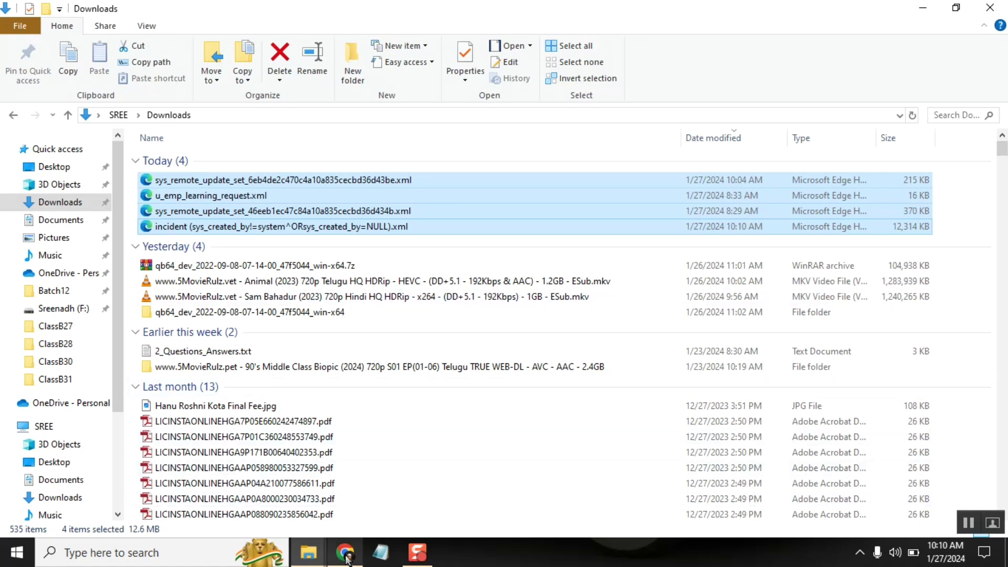
pyautogui.moveTo(345, 555)
pyautogui.click(361, 486)
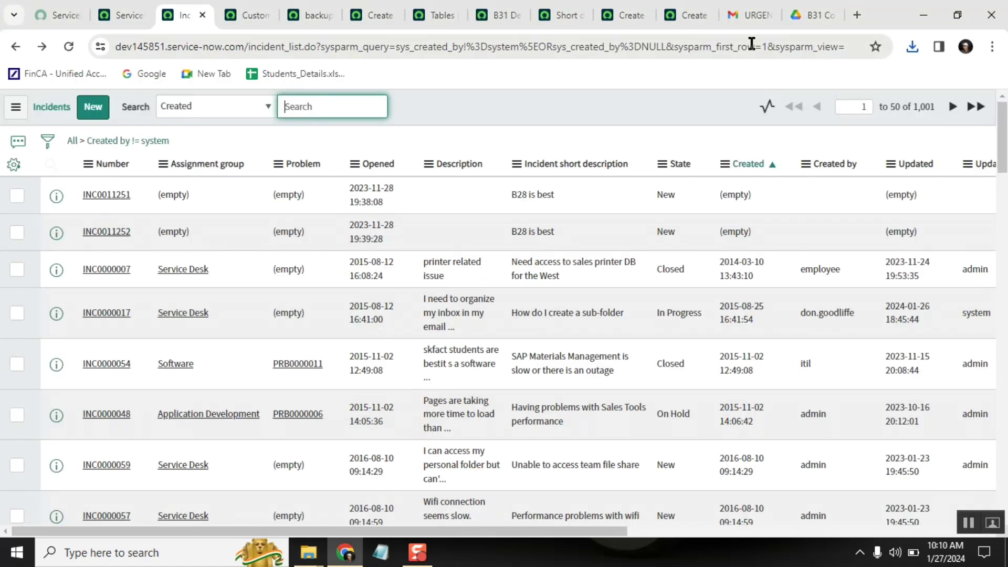
# Return to the Gmail PDI migration email requesting a data backup by February 1st, 2024
pyautogui.click(748, 15)
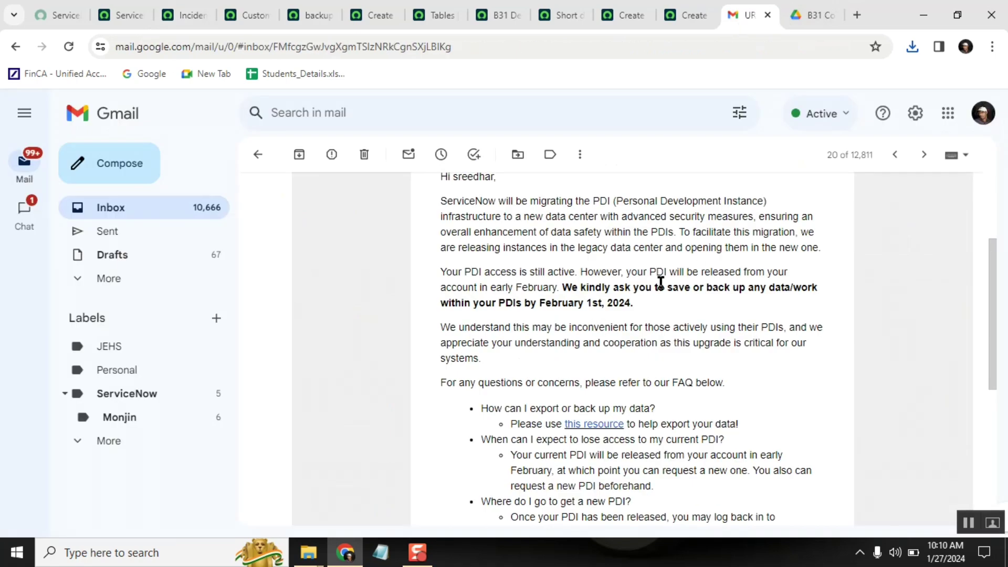